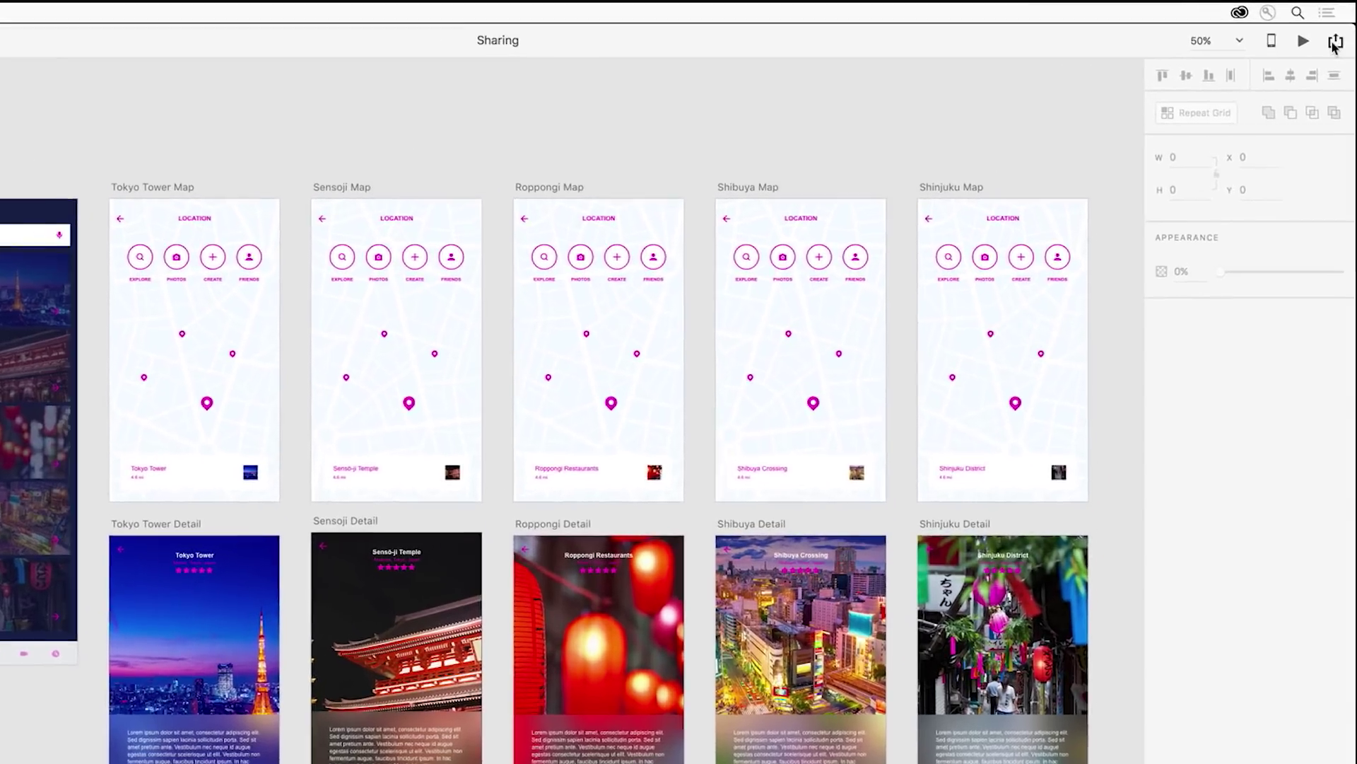
- Open the Share menu to show Publish Prototype, Publish Design Specs and Manage Published Links
{"action": "left_click", "coordinate": [1341, 32]}
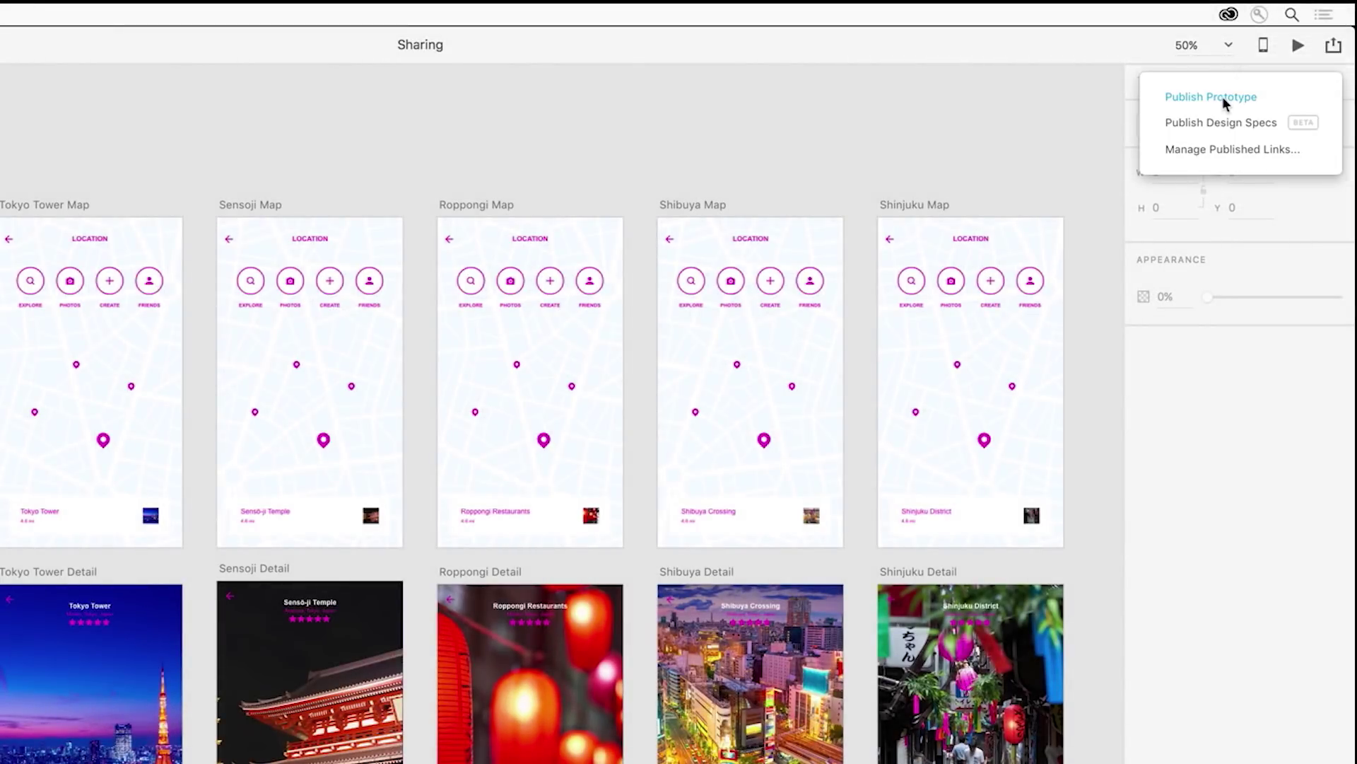
- Publish the prototype titled 'Exploring App' as a public link
{"action": "left_click", "coordinate": [1223, 97]}
{"action": "left_click", "coordinate": [1182, 153]}
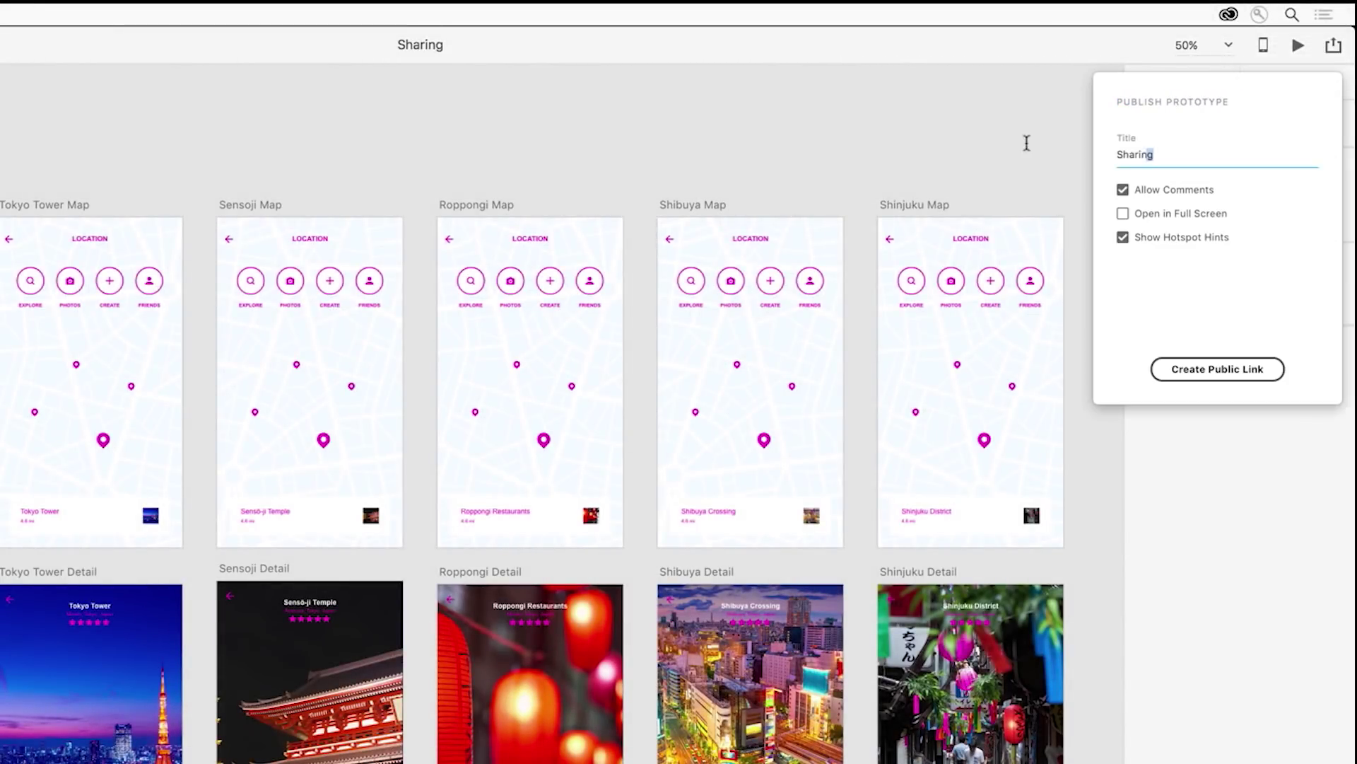
{"action": "type", "text": "Exploring App"}
{"action": "left_click", "coordinate": [1209, 370]}
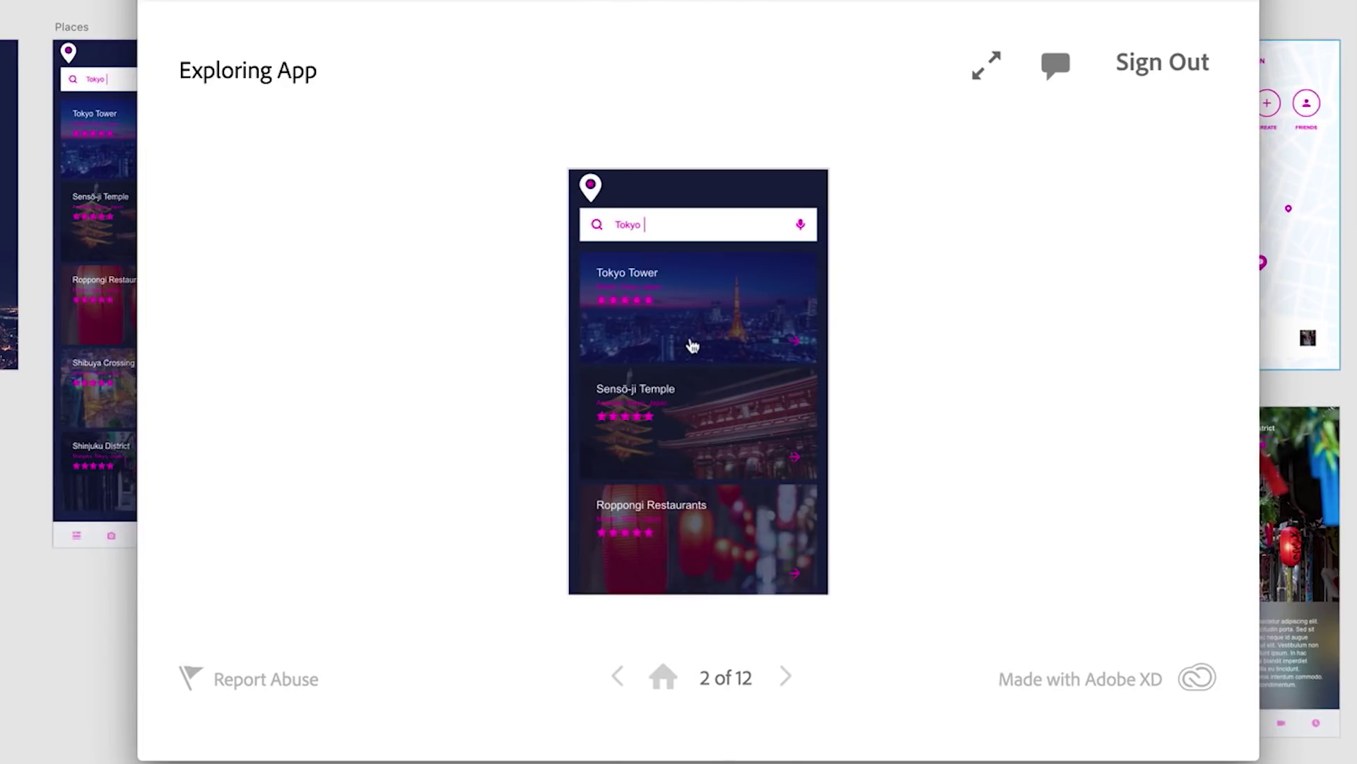
- Try the Tokyo Tower and Sensō-ji map screens, then go back to the xplor splash screen
{"action": "left_click", "coordinate": [700, 329]}
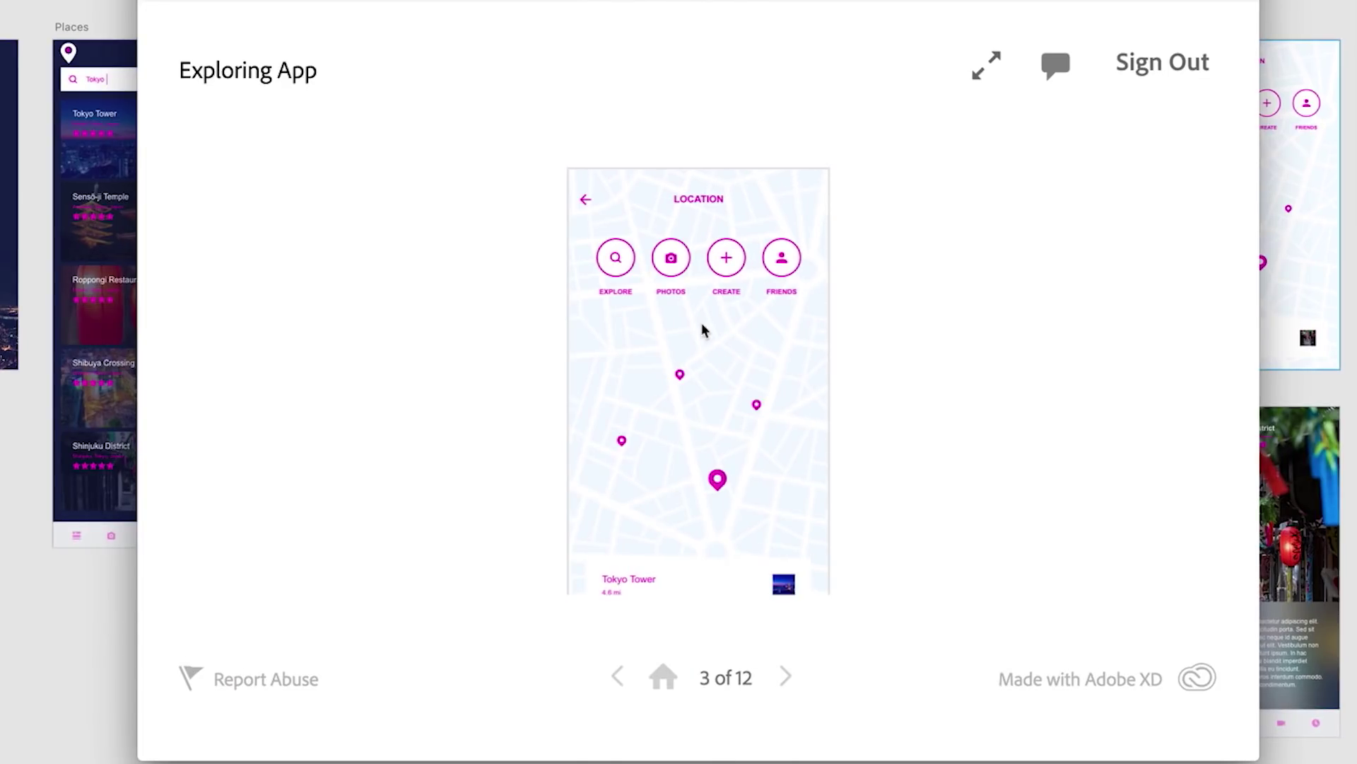
{"action": "left_click", "coordinate": [586, 200]}
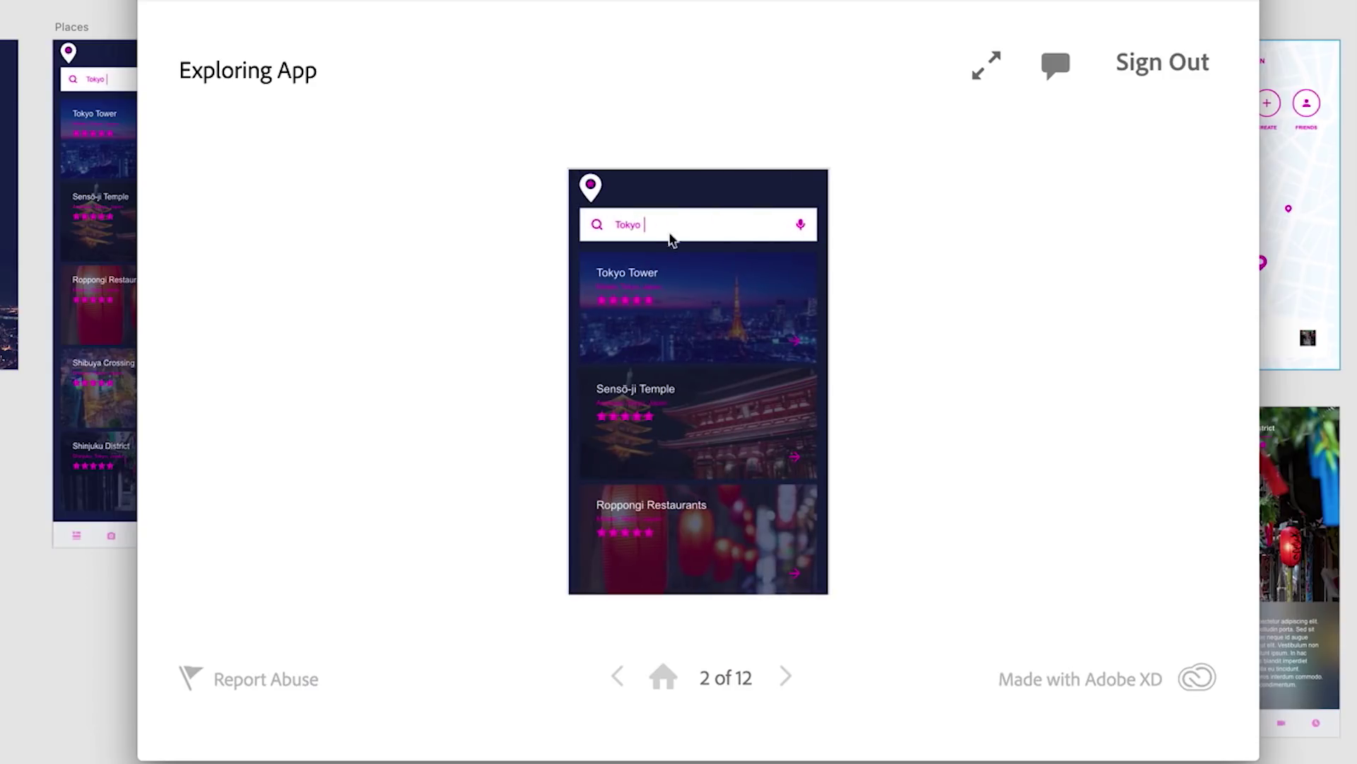
{"action": "left_click", "coordinate": [686, 419]}
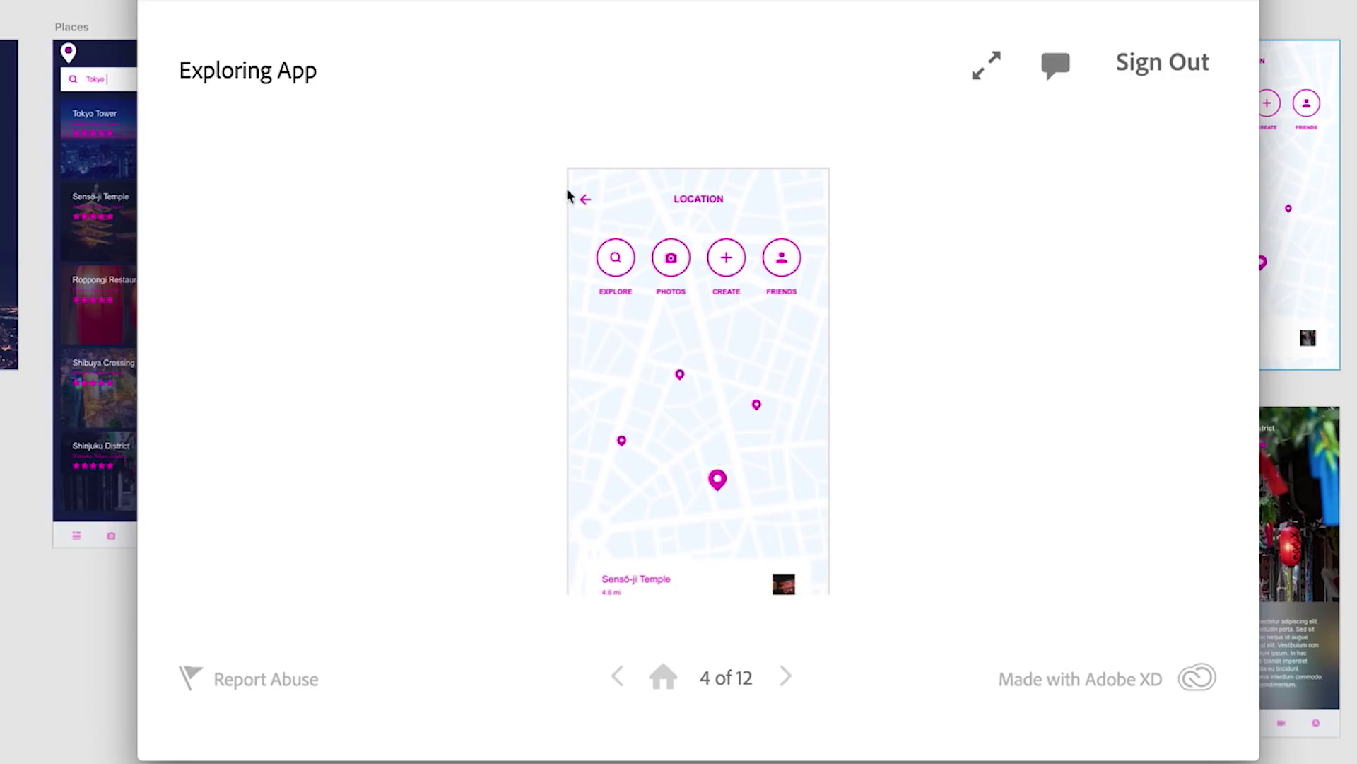
{"action": "left_click", "coordinate": [588, 201]}
{"action": "left_click", "coordinate": [594, 201]}
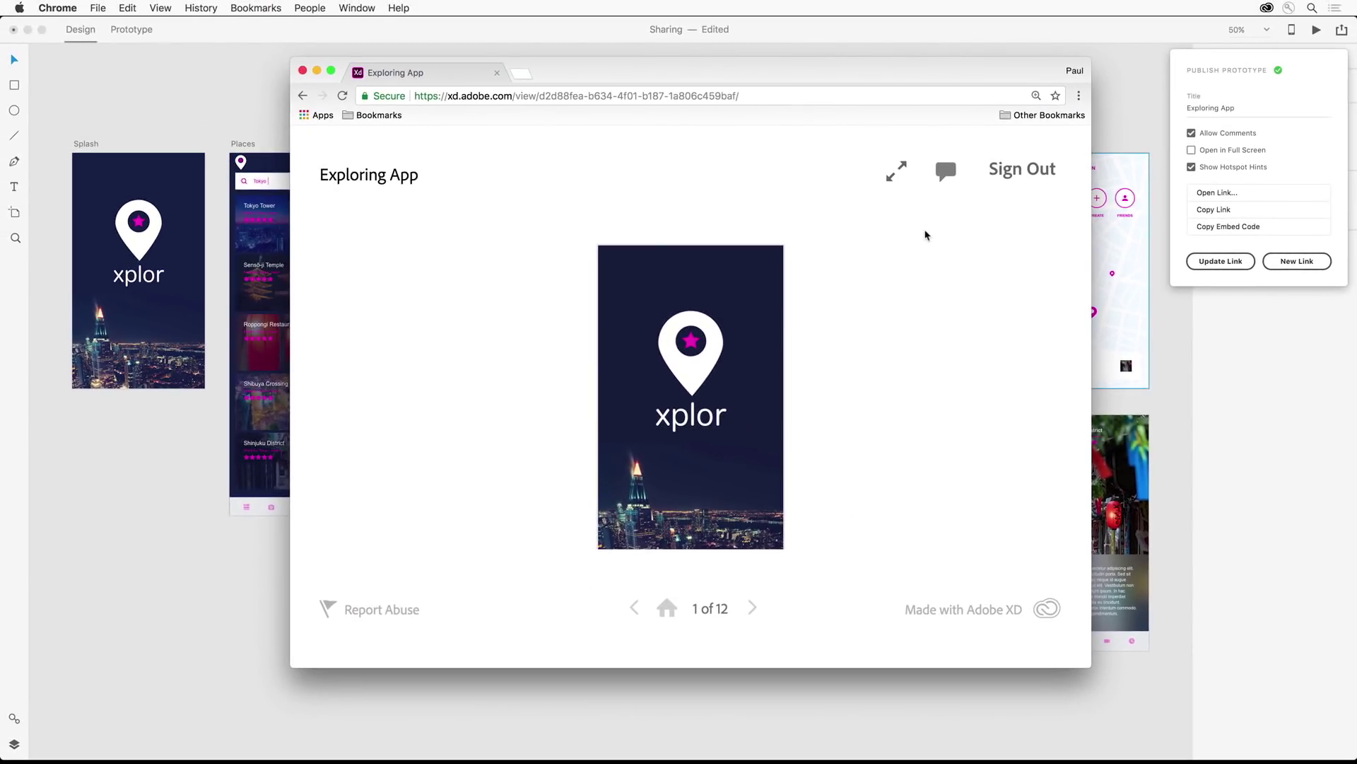
- Write a splash-screen comment saying Add an "e" to "xplor"
{"action": "left_click", "coordinate": [946, 171]}
{"action": "left_click", "coordinate": [755, 627]}
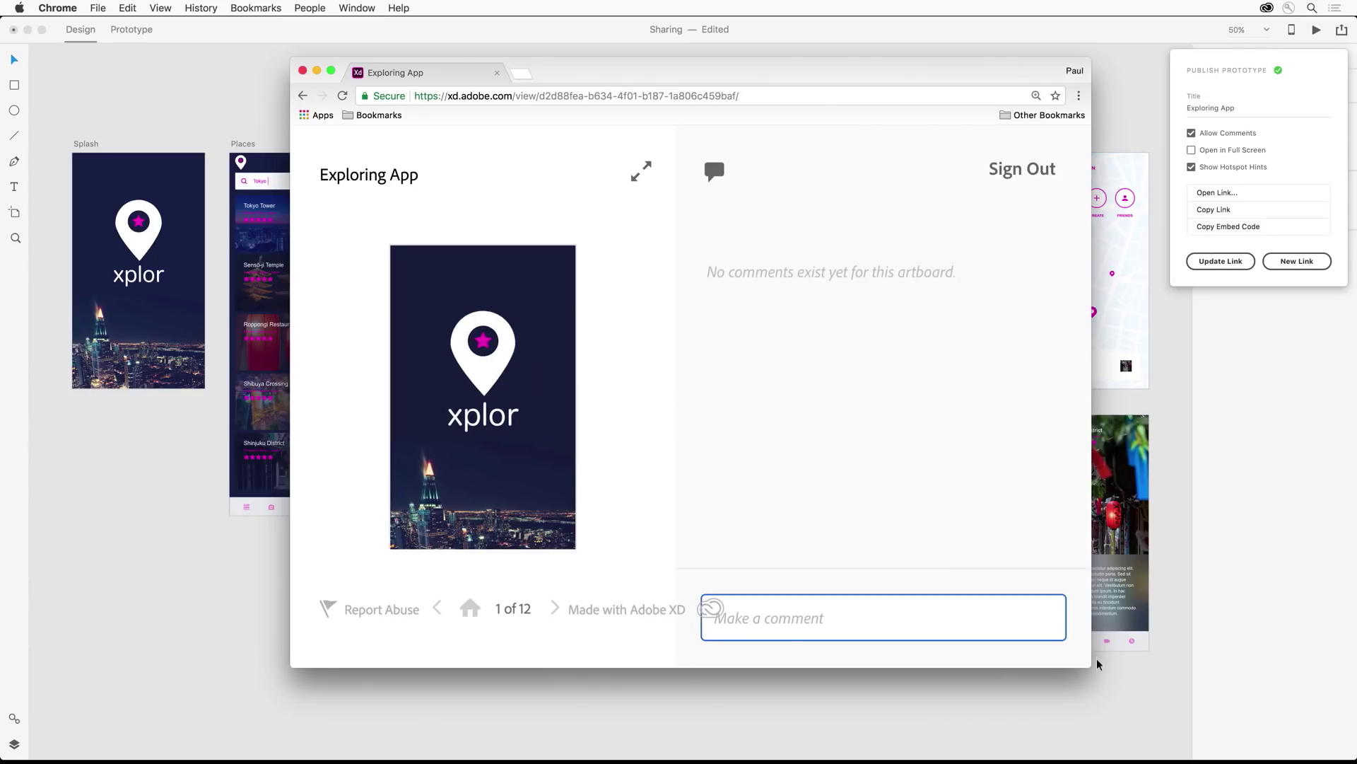
{"action": "left_click_drag", "start_coordinate": [1100, 665], "coordinate": [1242, 694]}
{"action": "left_click_drag", "start_coordinate": [686, 89], "coordinate": [625, 81]}
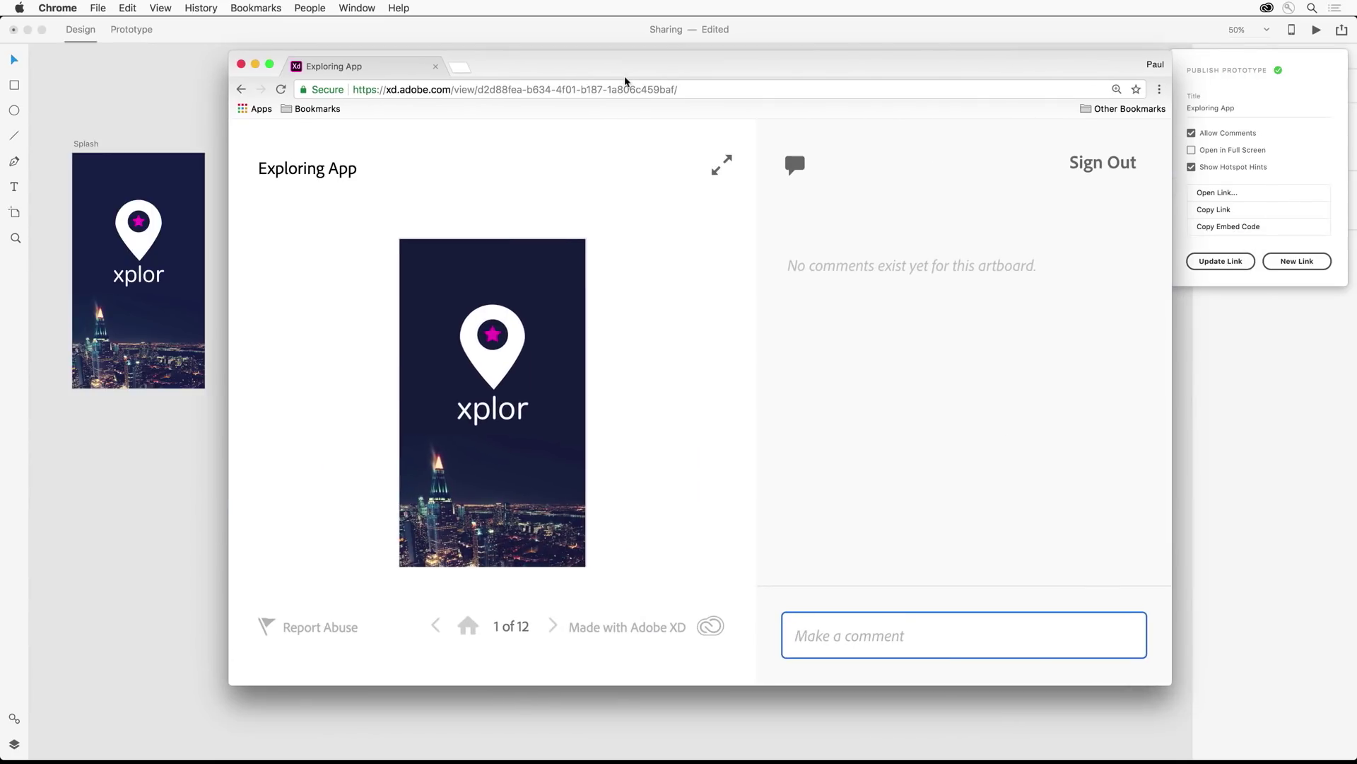
{"action": "type", "text": "Add an"}
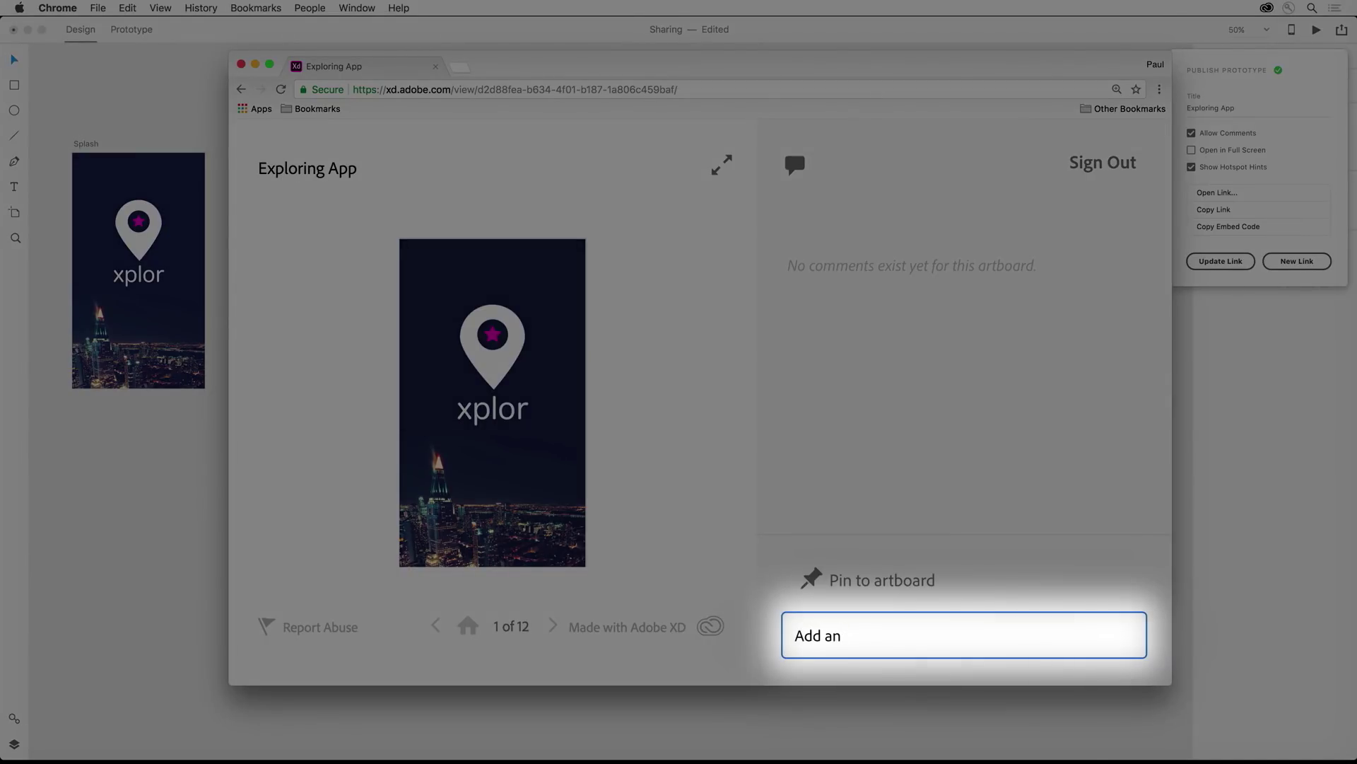
{"action": "type", "text": " \"e t"}
{"action": "type", "text": "to \"x"}
{"action": "type", "text": "plor\""}
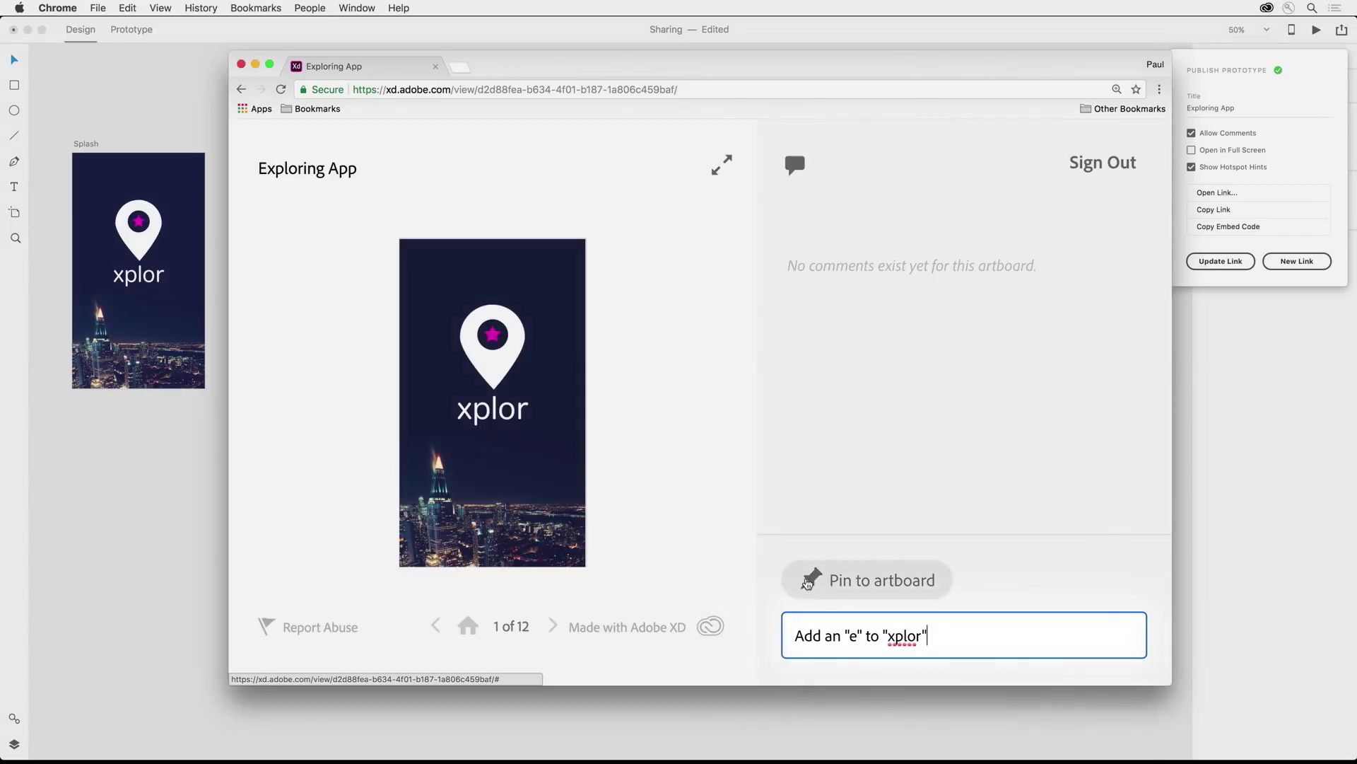
- Pin the comment on the splash logo and switch back to XD
{"action": "left_click", "coordinate": [870, 580]}
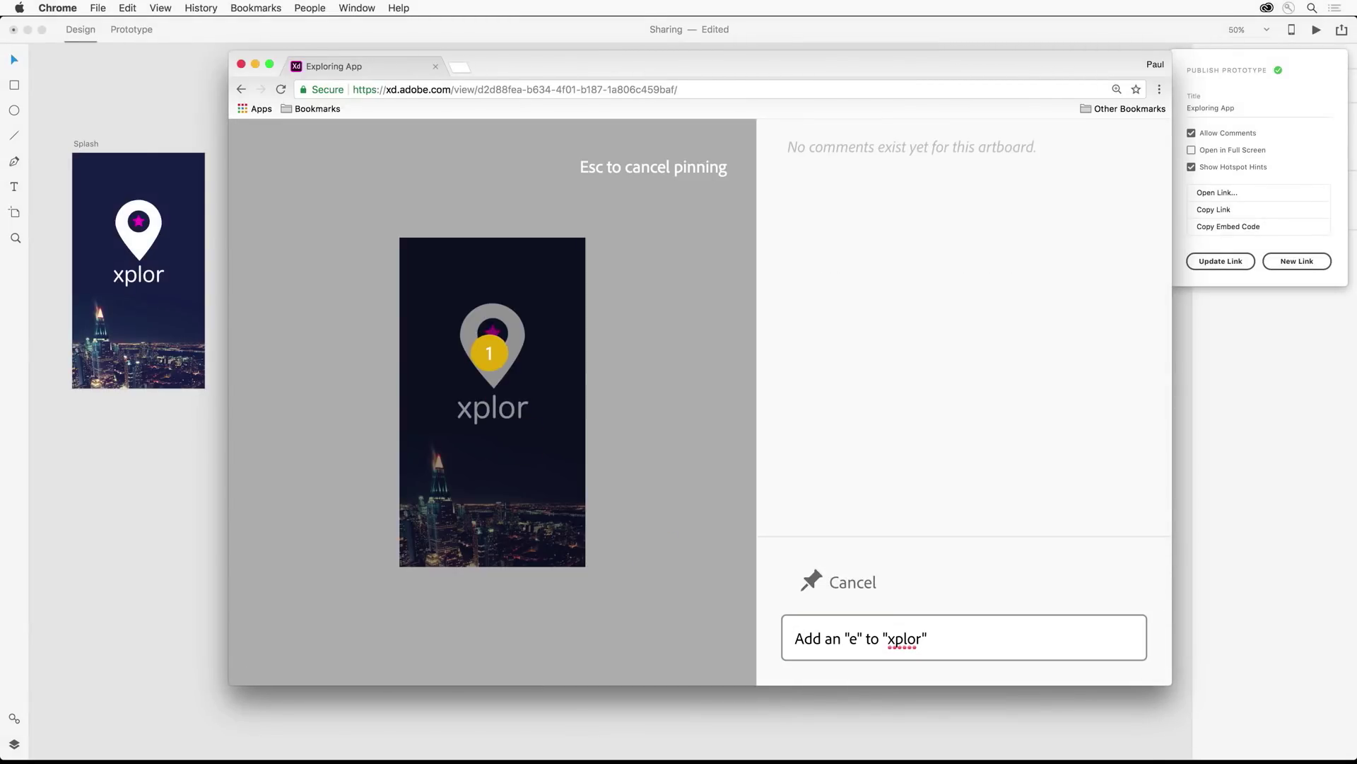
{"action": "left_click", "coordinate": [489, 354]}
{"action": "mouse_move", "coordinate": [866, 313]}
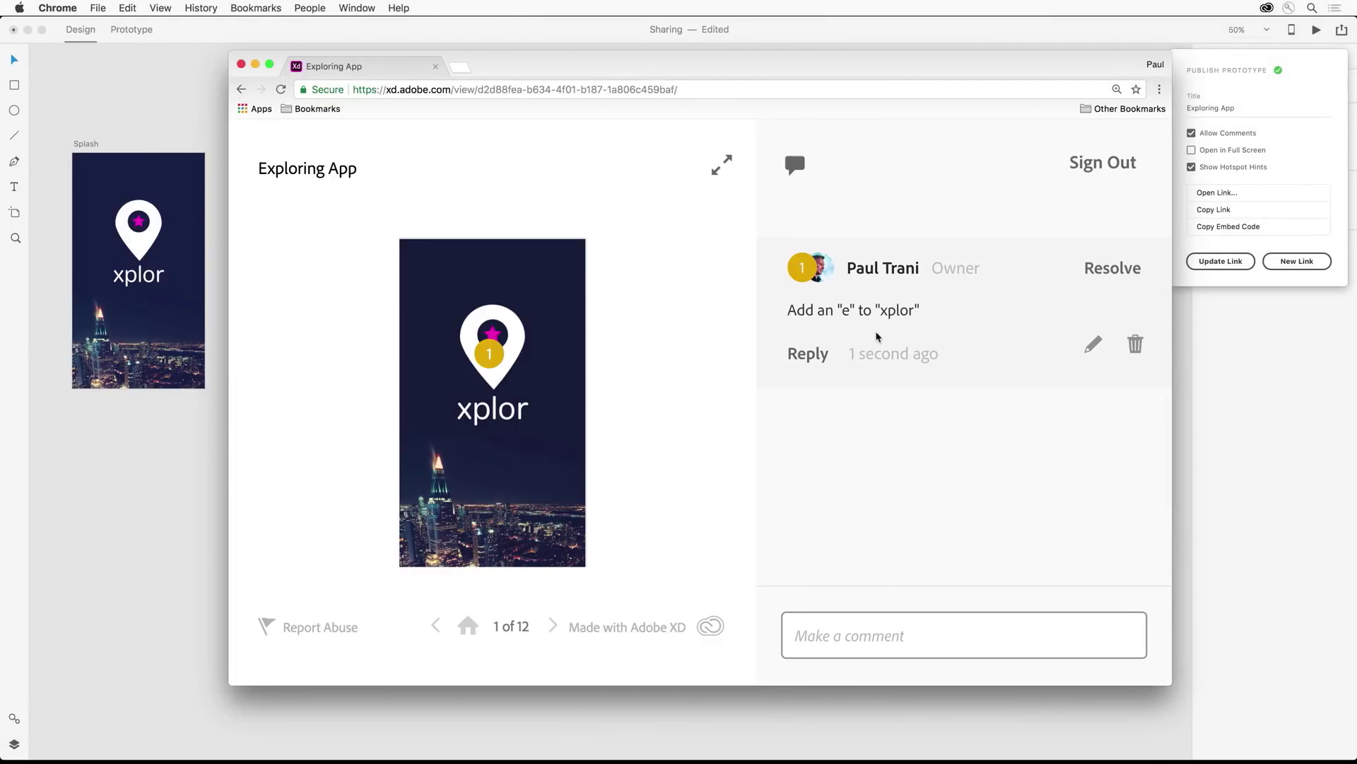
{"action": "left_click", "coordinate": [121, 470]}
- Zoom into the Splash artboard and change the title text from 'xplor' to 'xplore'
{"action": "left_click", "coordinate": [15, 238]}
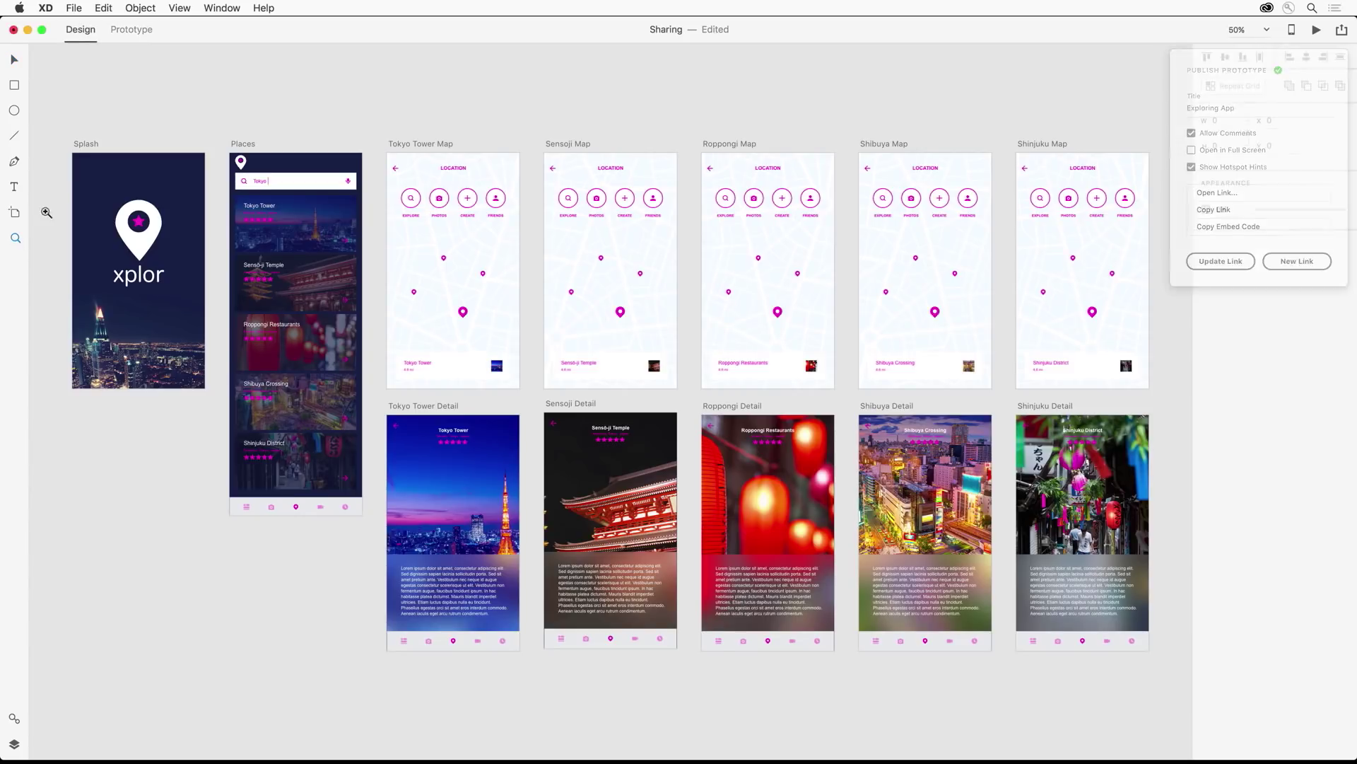
{"action": "left_click_drag", "start_coordinate": [60, 164], "coordinate": [225, 357]}
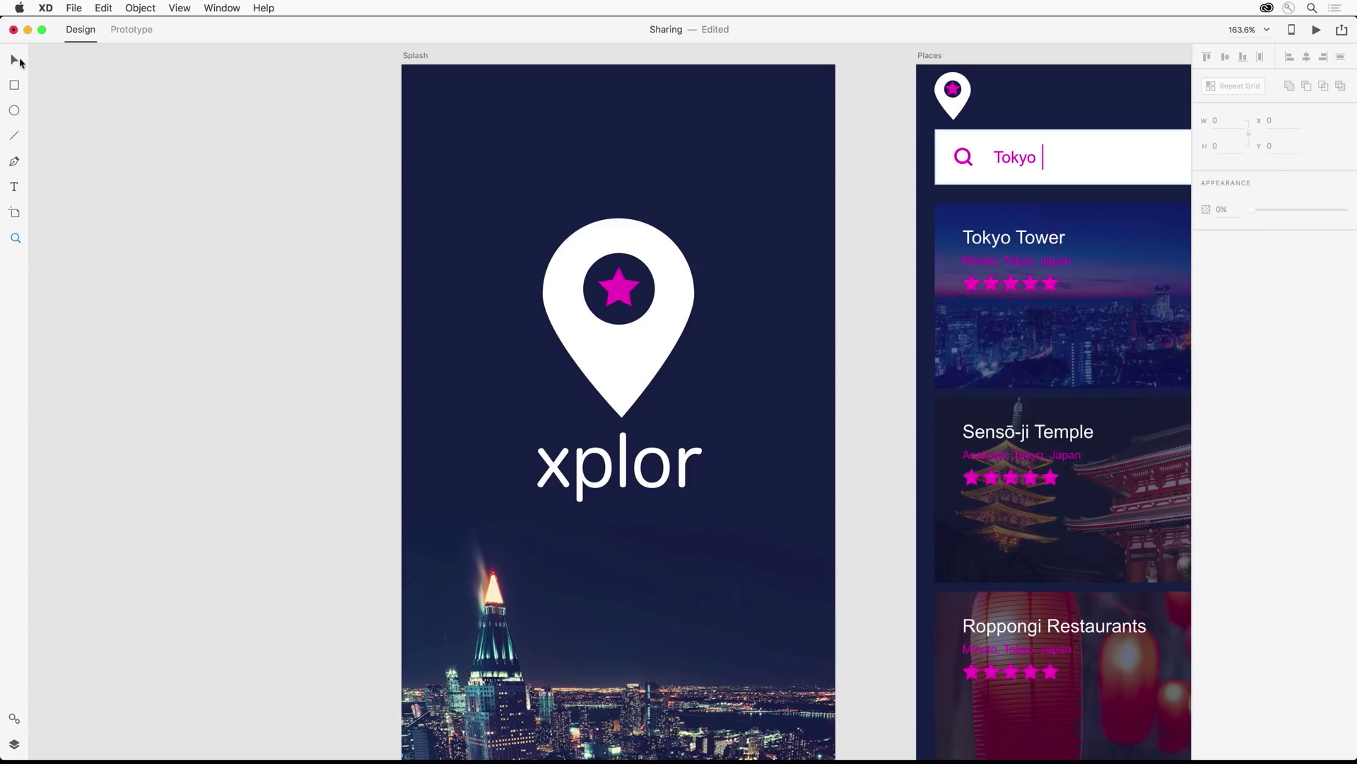
{"action": "left_click", "coordinate": [16, 61]}
{"action": "left_click", "coordinate": [689, 472]}
{"action": "double_click", "coordinate": [689, 472]}
{"action": "left_click", "coordinate": [691, 472]}
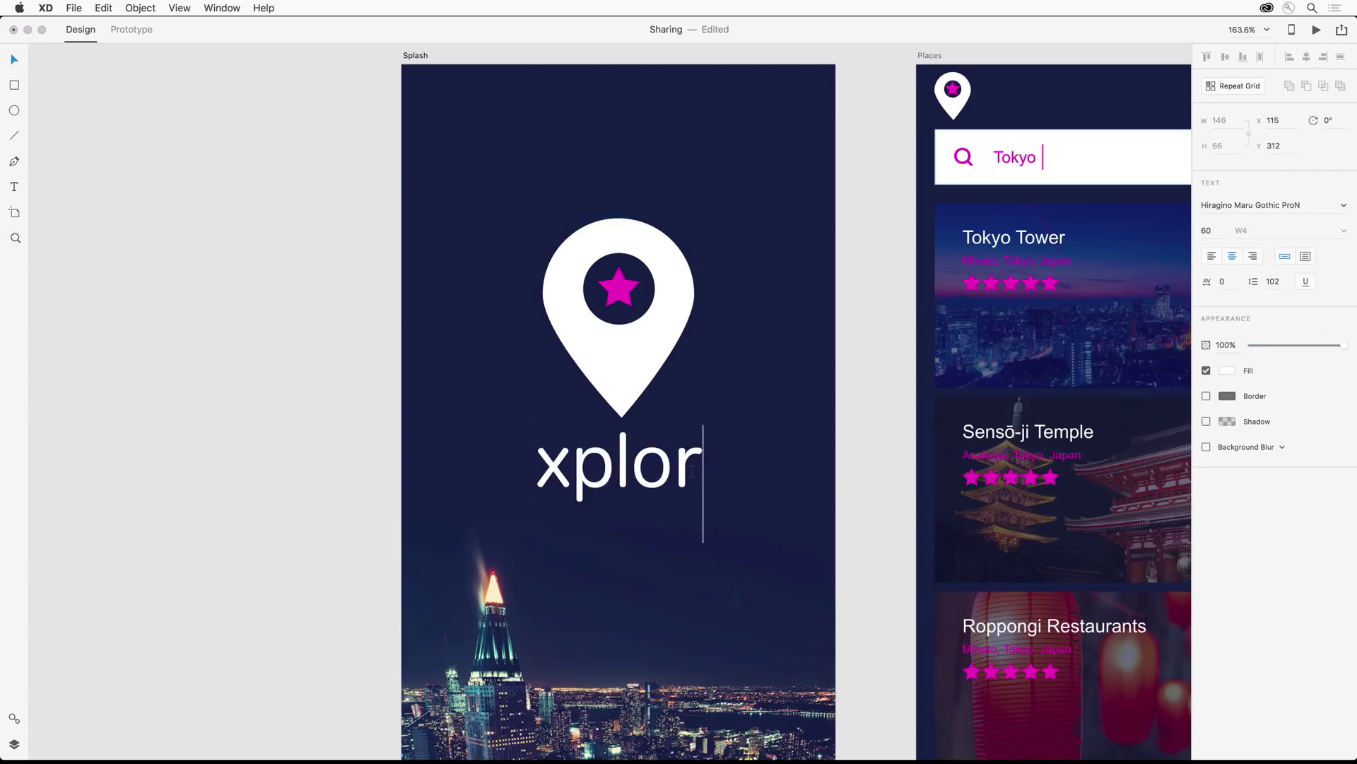
{"action": "type", "text": "e"}
{"action": "left_click", "coordinate": [16, 61]}
{"action": "left_click", "coordinate": [218, 201]}
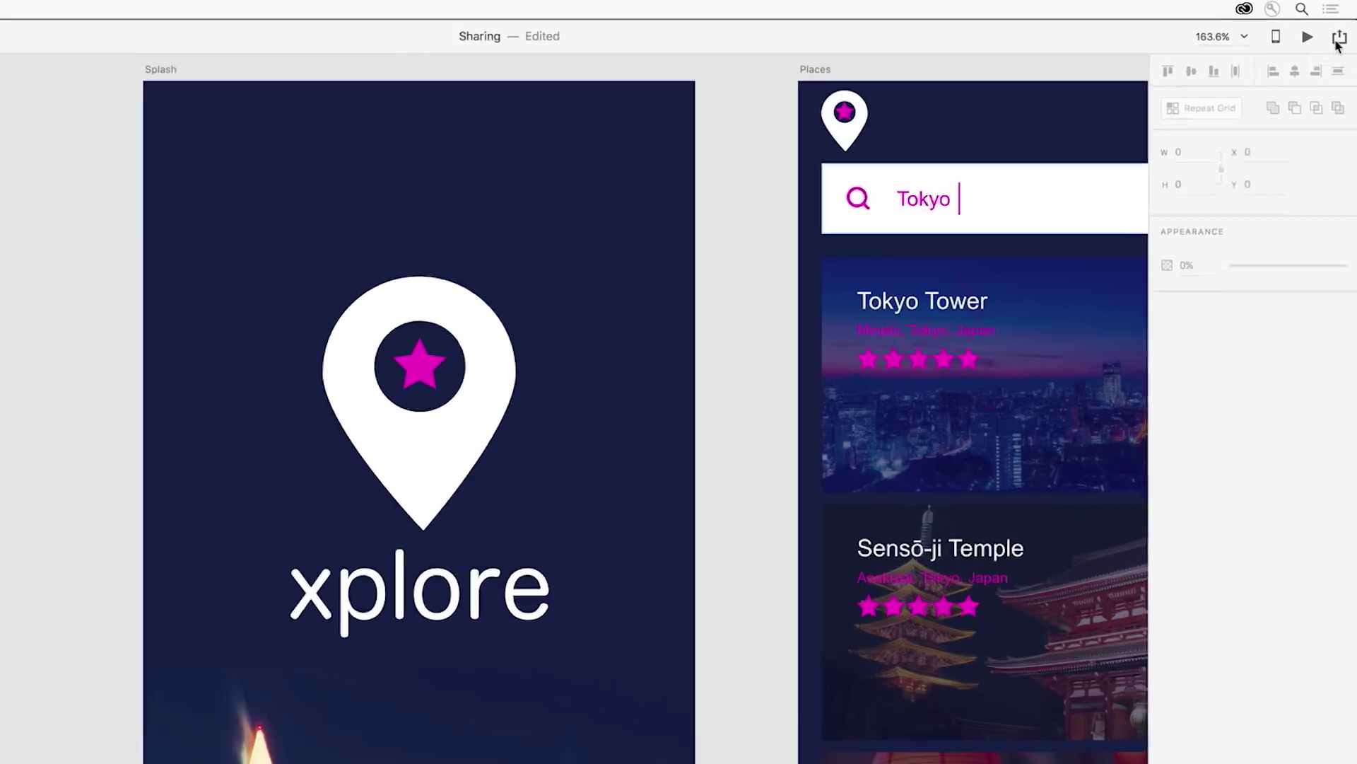
- Update the published Exploring App prototype link and open it in the browser
{"action": "left_click", "coordinate": [1342, 30]}
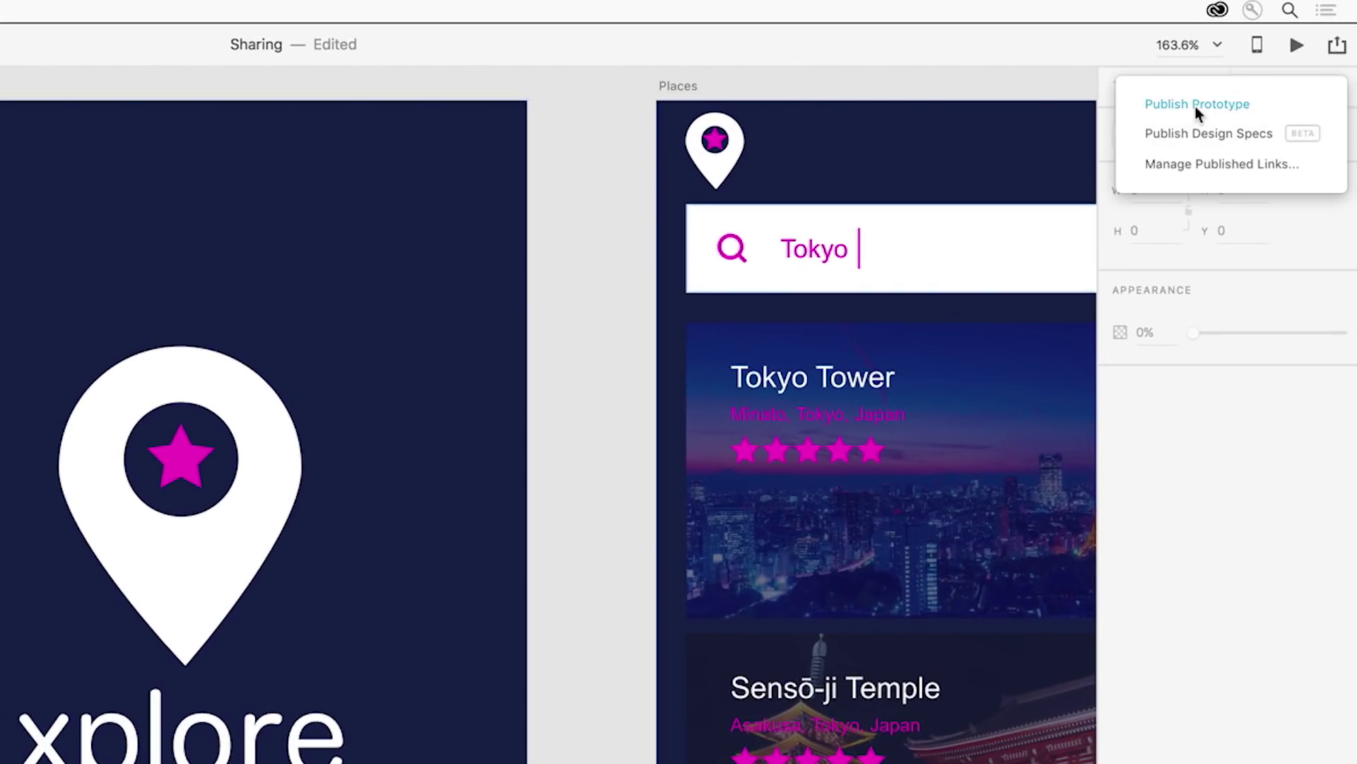
{"action": "left_click", "coordinate": [1253, 67]}
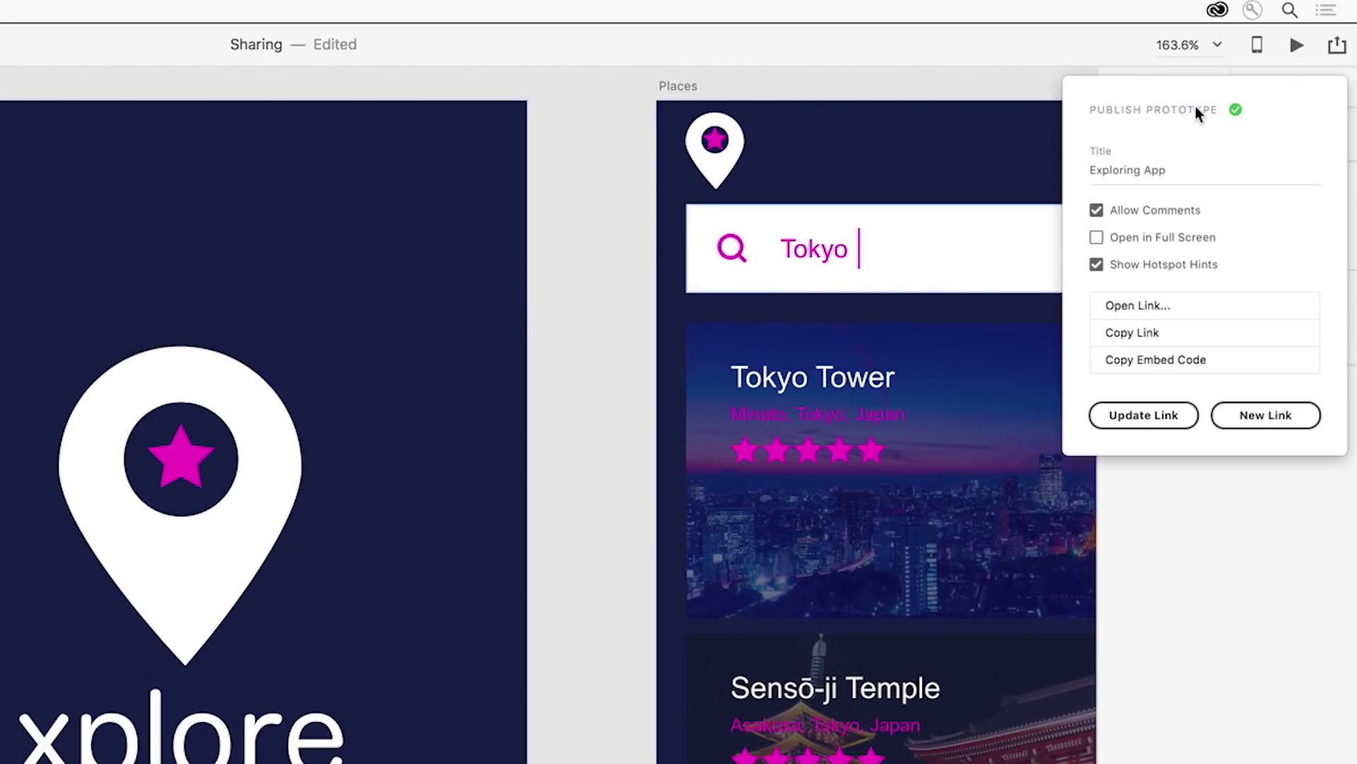
{"action": "left_click", "coordinate": [1139, 415]}
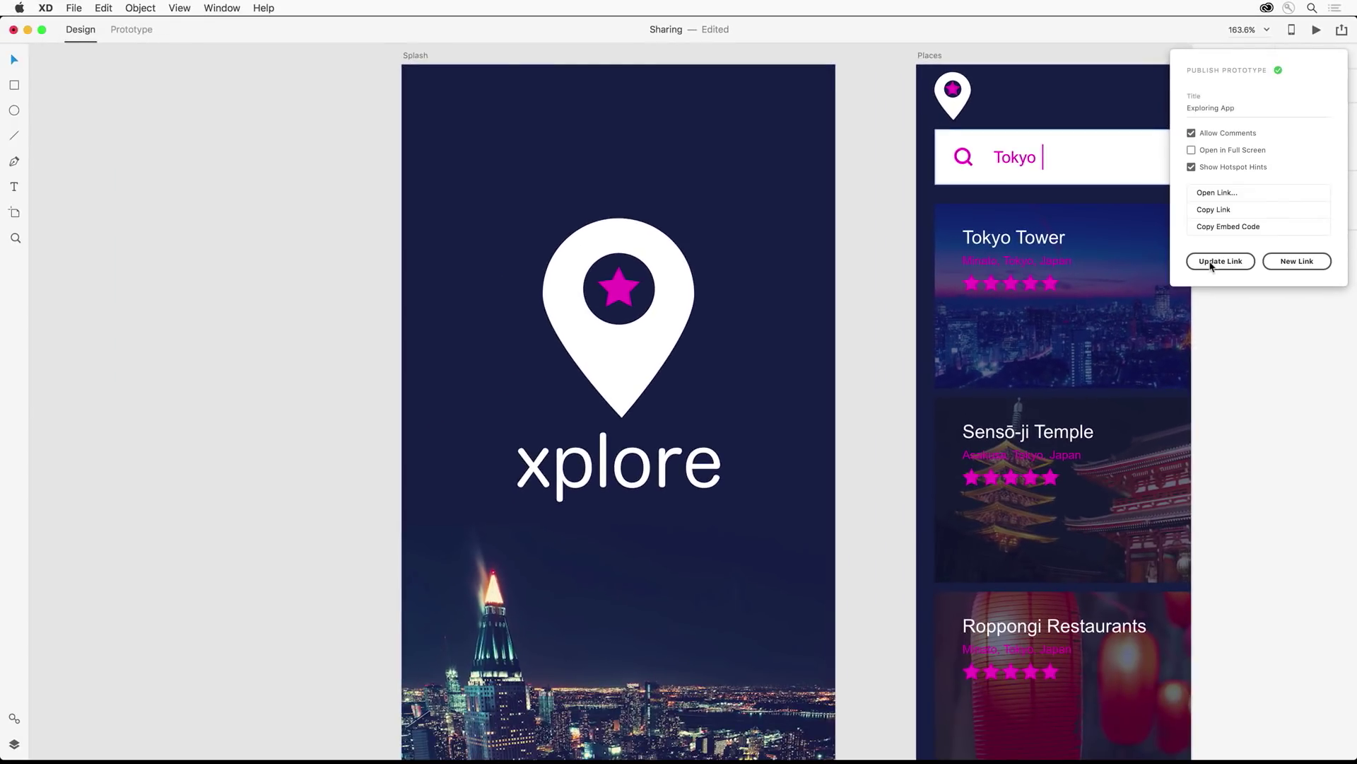
{"action": "left_click", "coordinate": [1204, 193]}
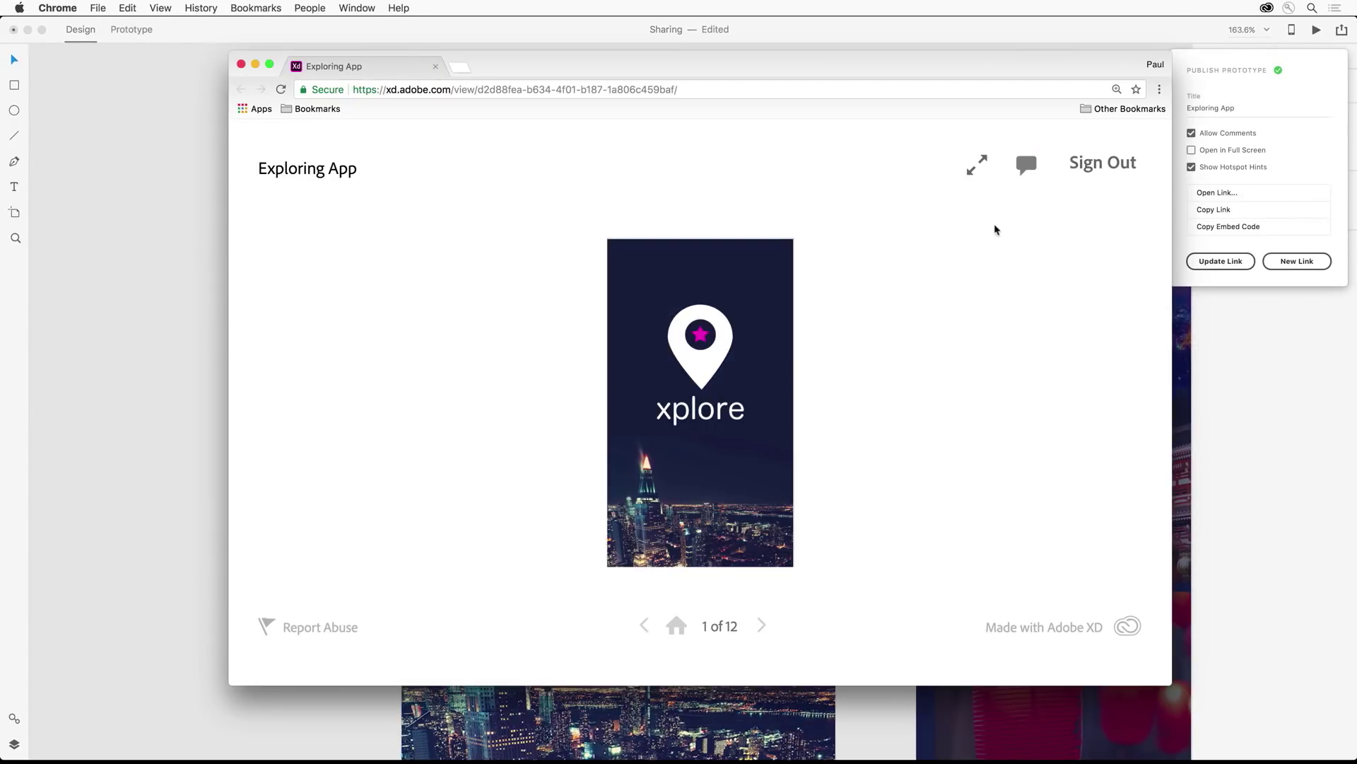
- Reply 'Fixed!' to the pinned xplor comment, resolve the thread, and close Chrome
{"action": "left_click", "coordinate": [1026, 167]}
{"action": "left_click", "coordinate": [813, 351]}
{"action": "type", "text": "Fixed!"}
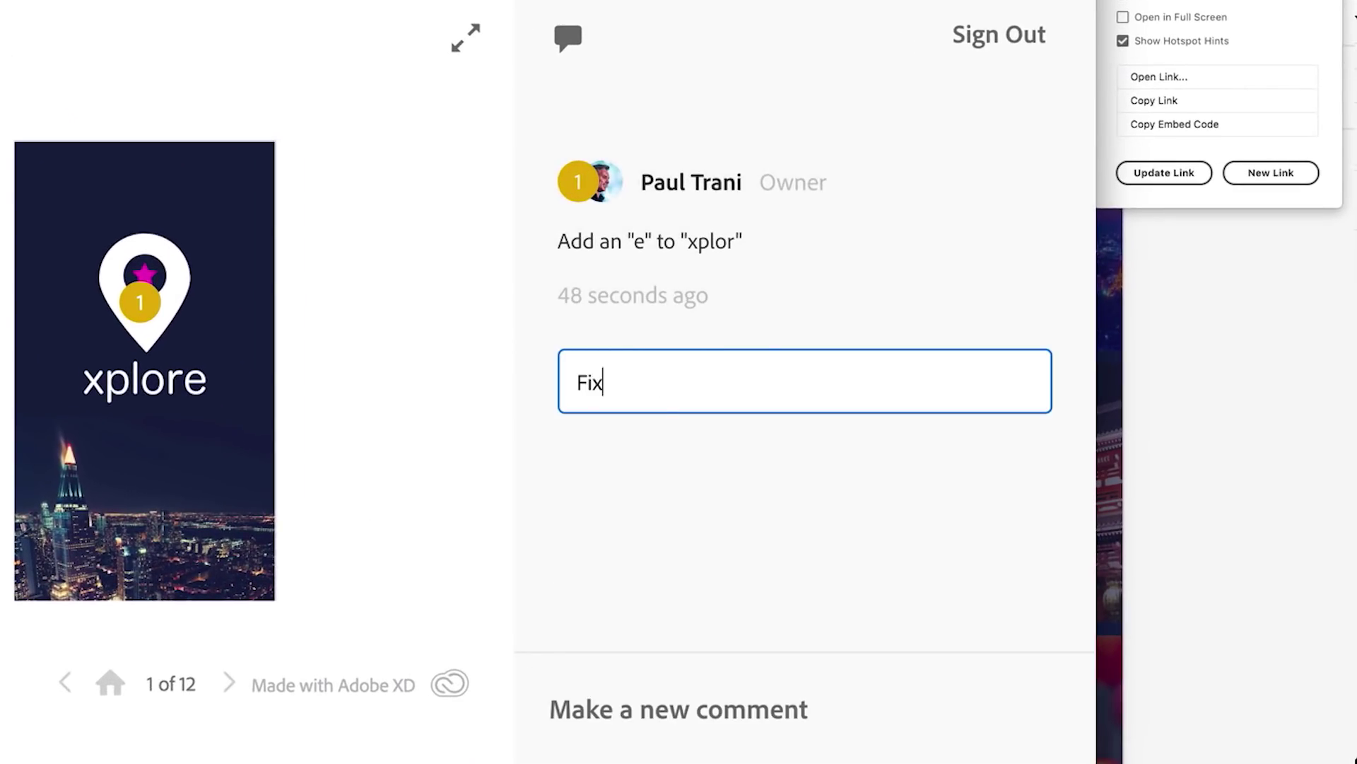
{"action": "key", "text": "Return"}
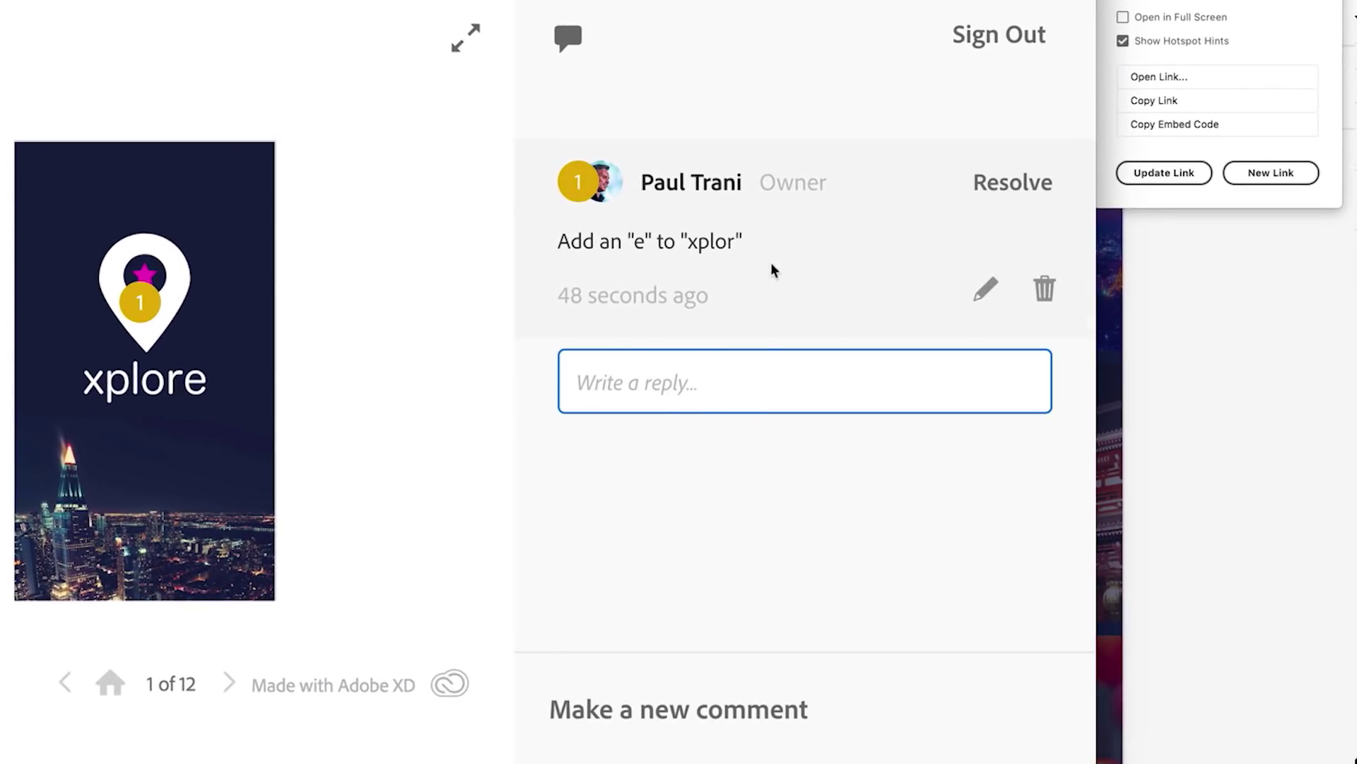
{"action": "left_click", "coordinate": [991, 191]}
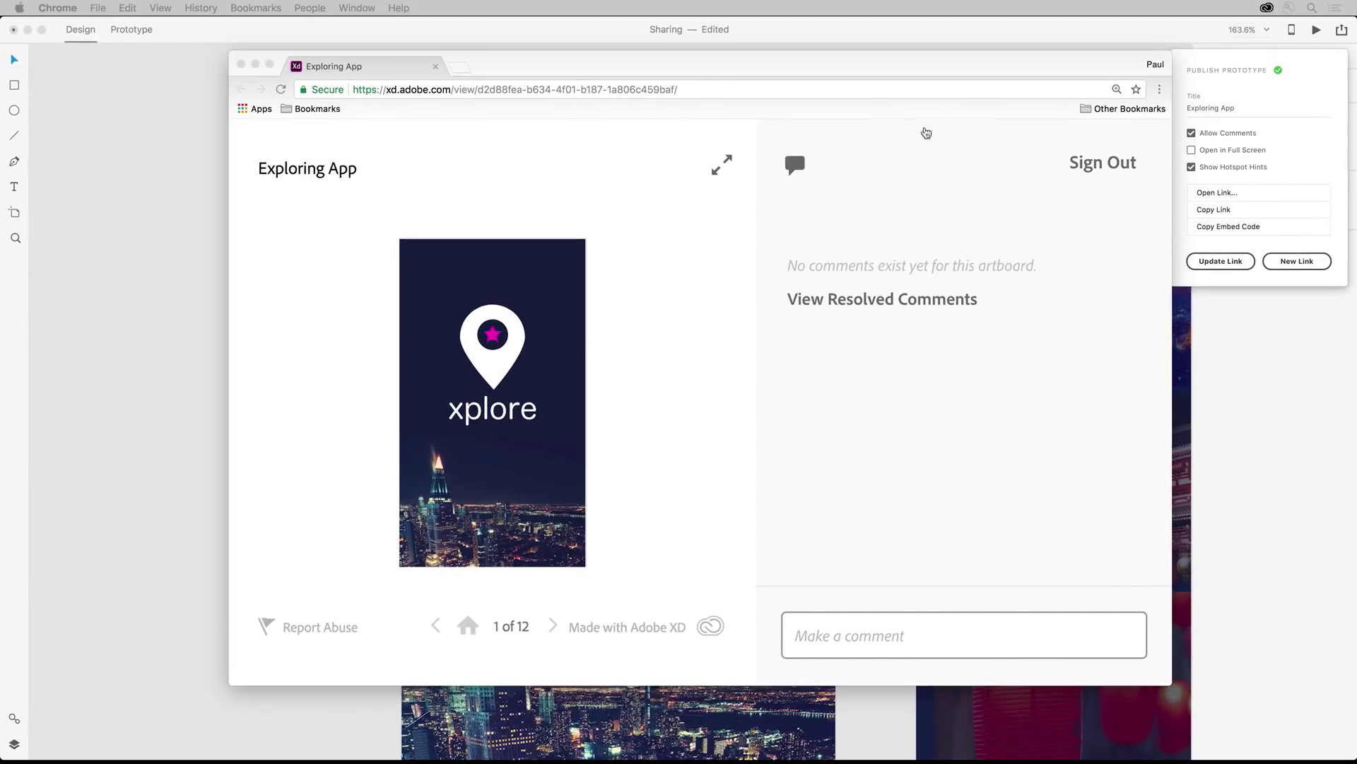
{"action": "left_click", "coordinate": [278, 89]}
{"action": "left_click", "coordinate": [241, 66]}
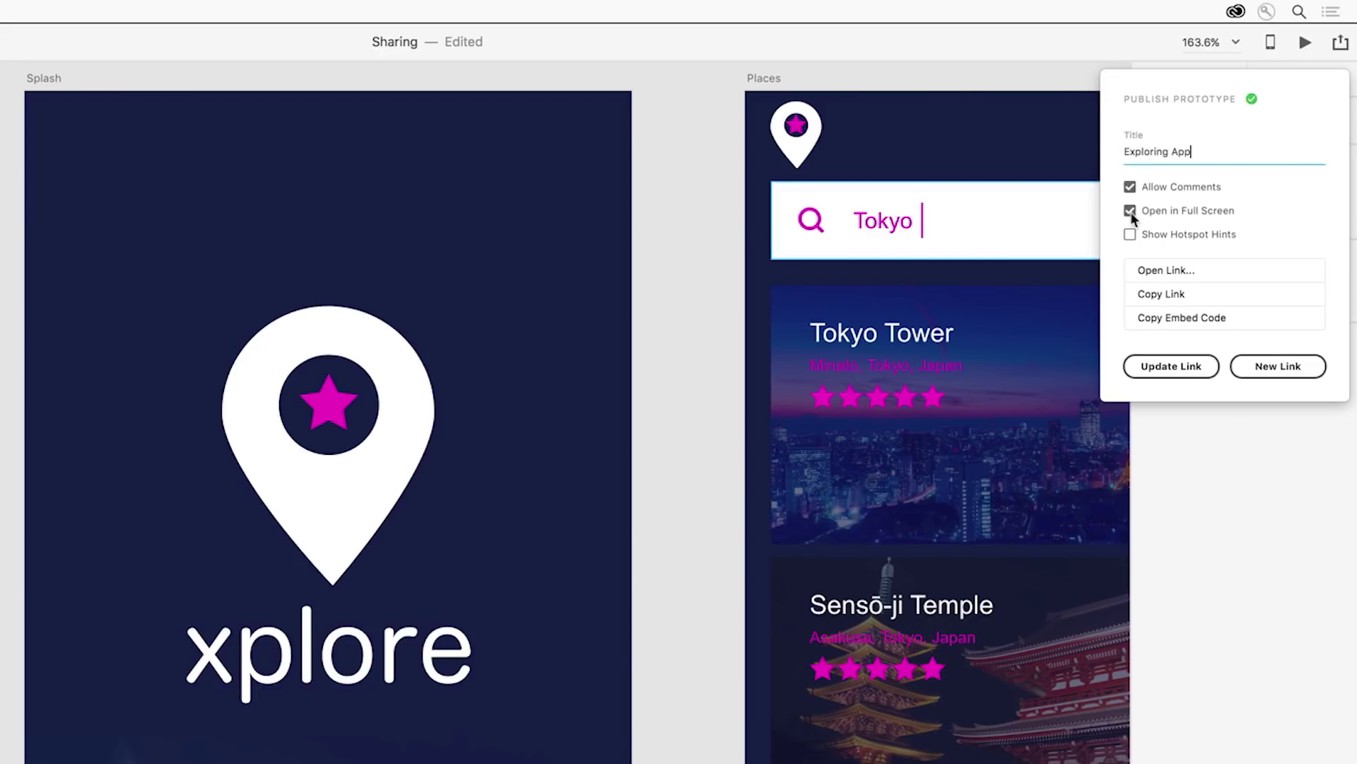
- Close the Publish Prototype popover with Allow Comments and Open in Full Screen enabled
{"action": "left_click", "coordinate": [703, 204]}
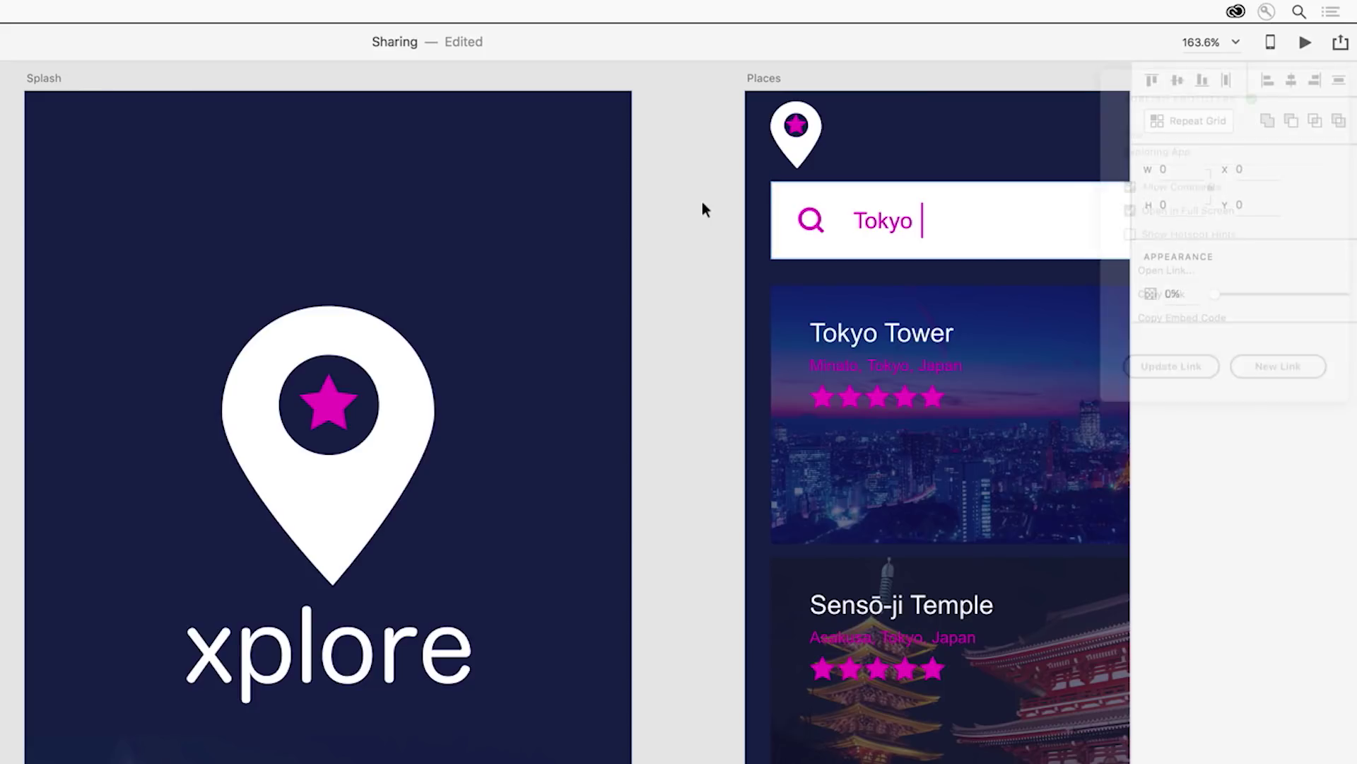
- Set up Preview on Device via the XD mobile apps download page, then return to the canvas
{"action": "left_click", "coordinate": [1270, 44]}
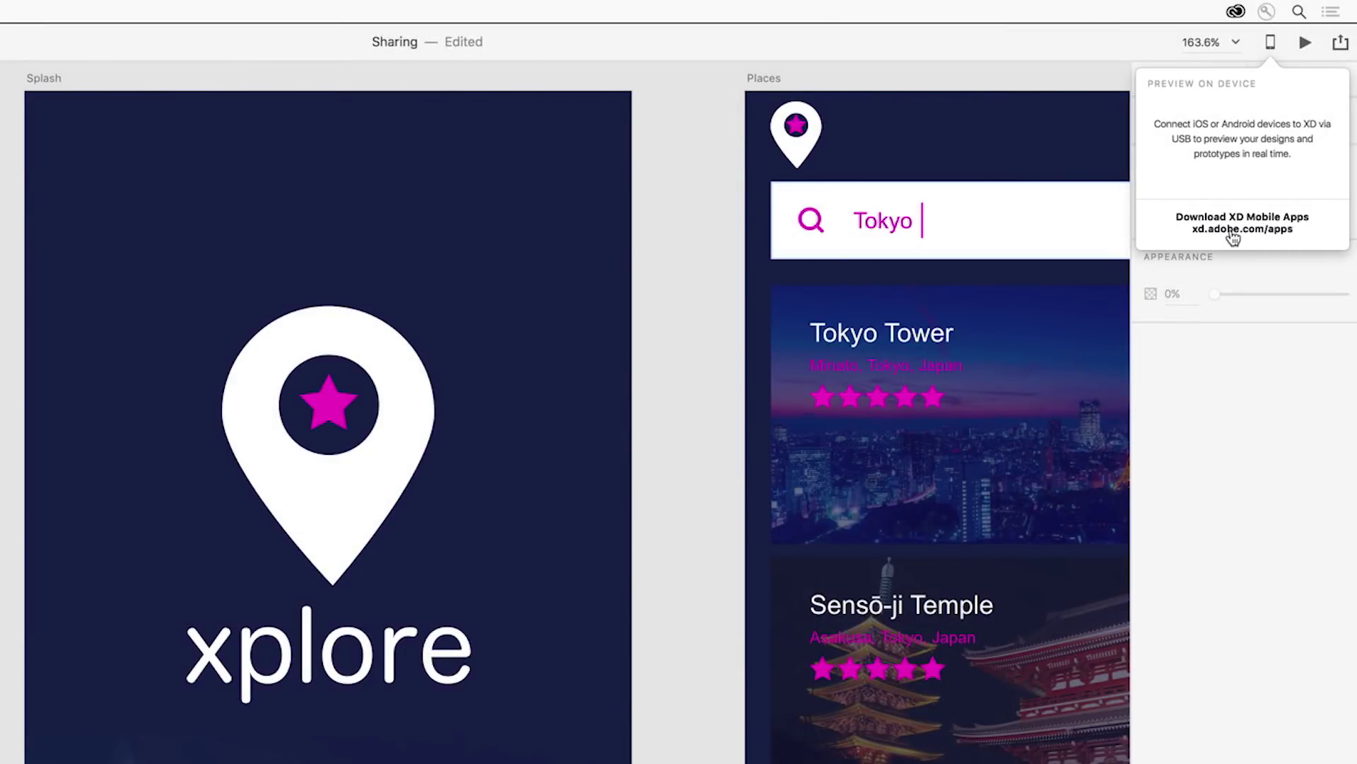
{"action": "left_click", "coordinate": [1231, 229]}
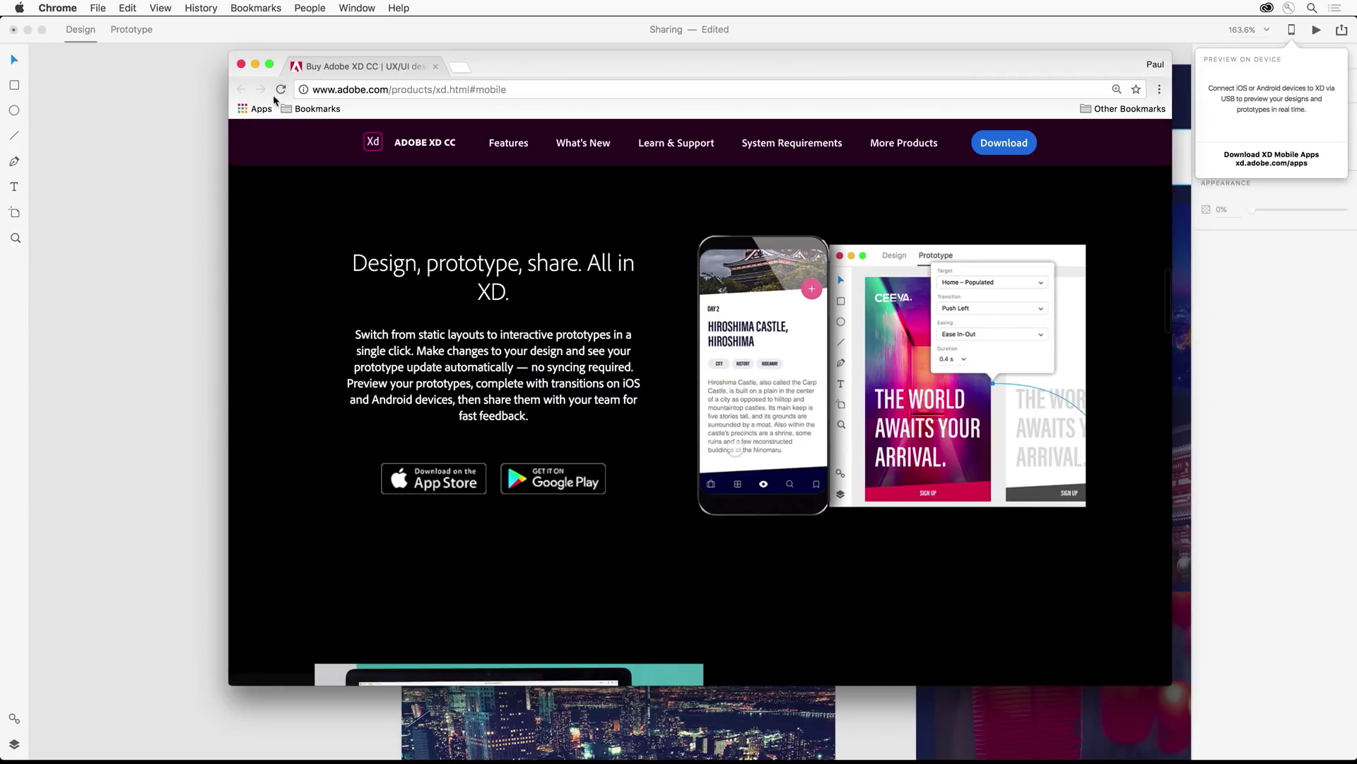
{"action": "left_click", "coordinate": [240, 65]}
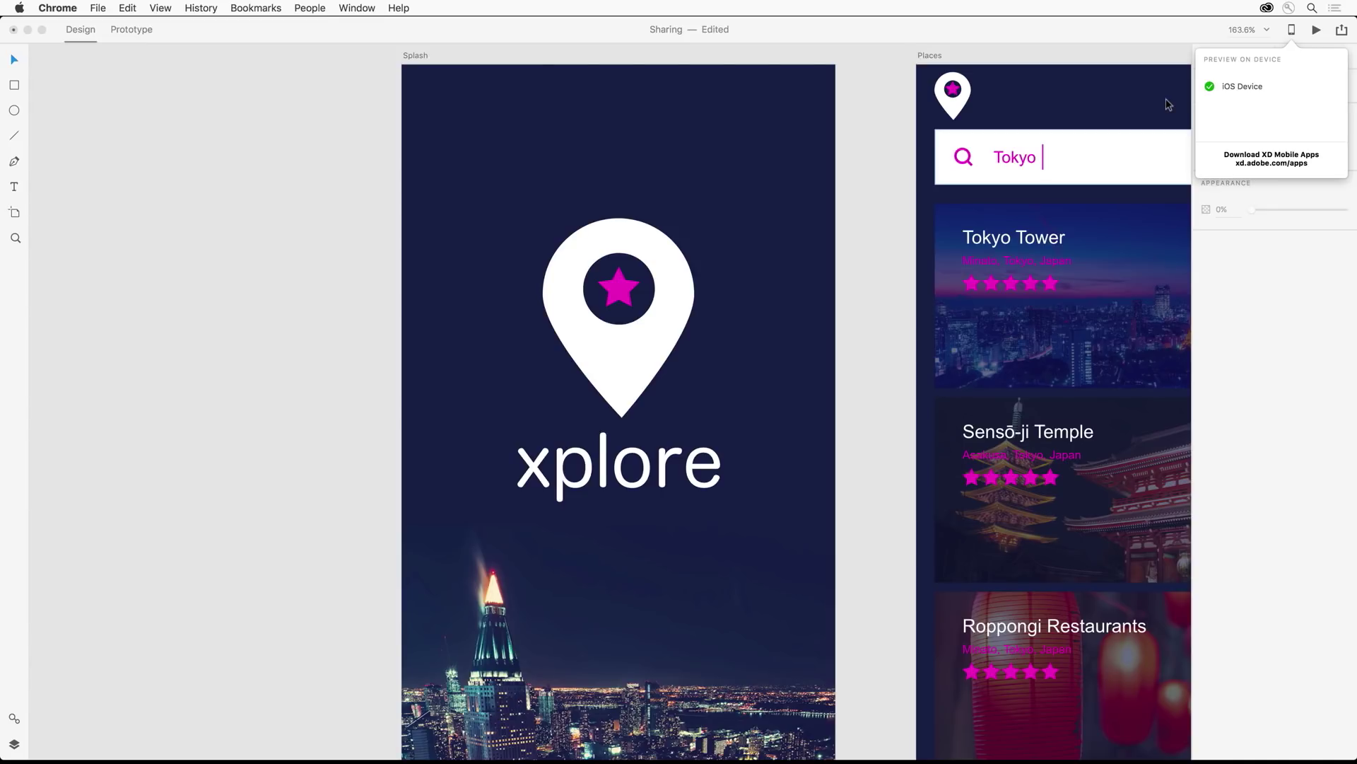
{"action": "left_click", "coordinate": [1230, 99]}
{"action": "left_click", "coordinate": [1291, 35]}
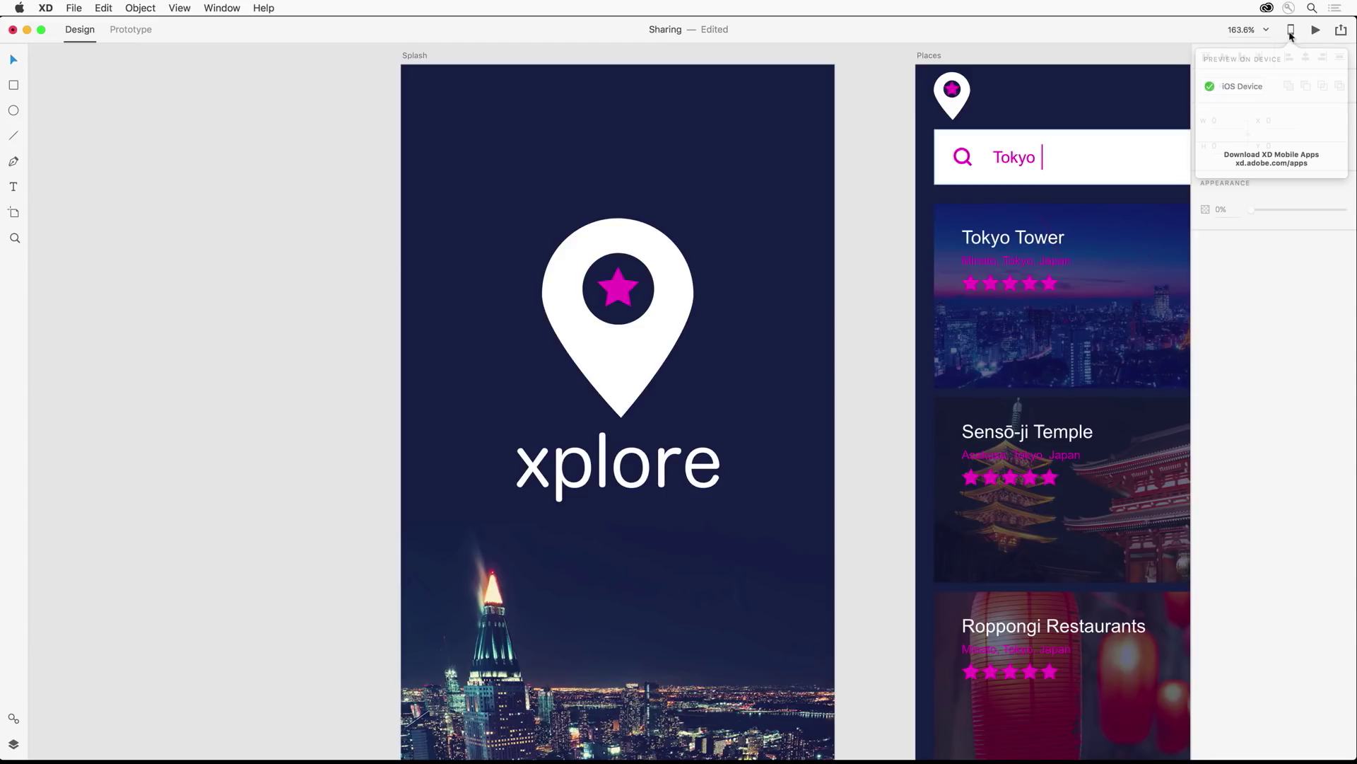
- Save the document as Sharing.xd in Creative Cloud Files and return to XD
{"action": "left_click", "coordinate": [74, 7]}
{"action": "left_click", "coordinate": [147, 126]}
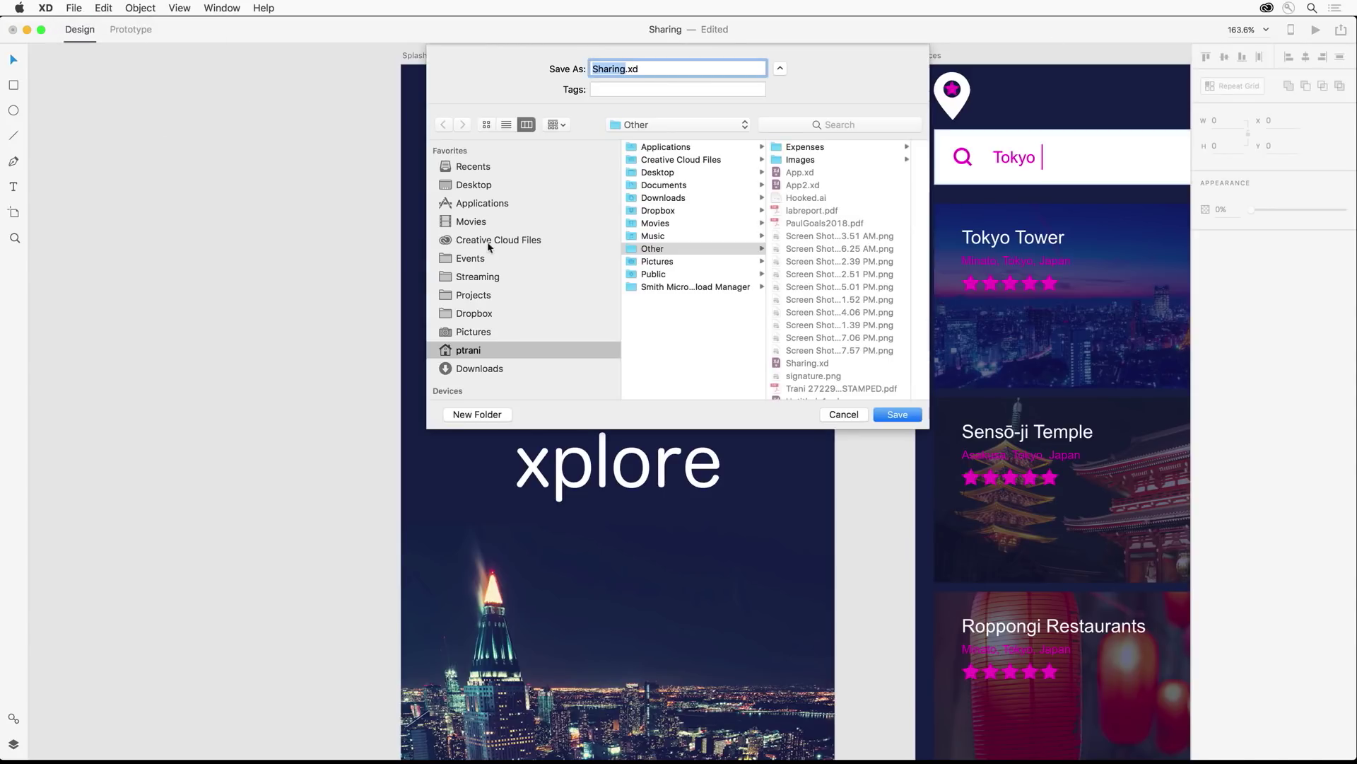
{"action": "left_click", "coordinate": [491, 241]}
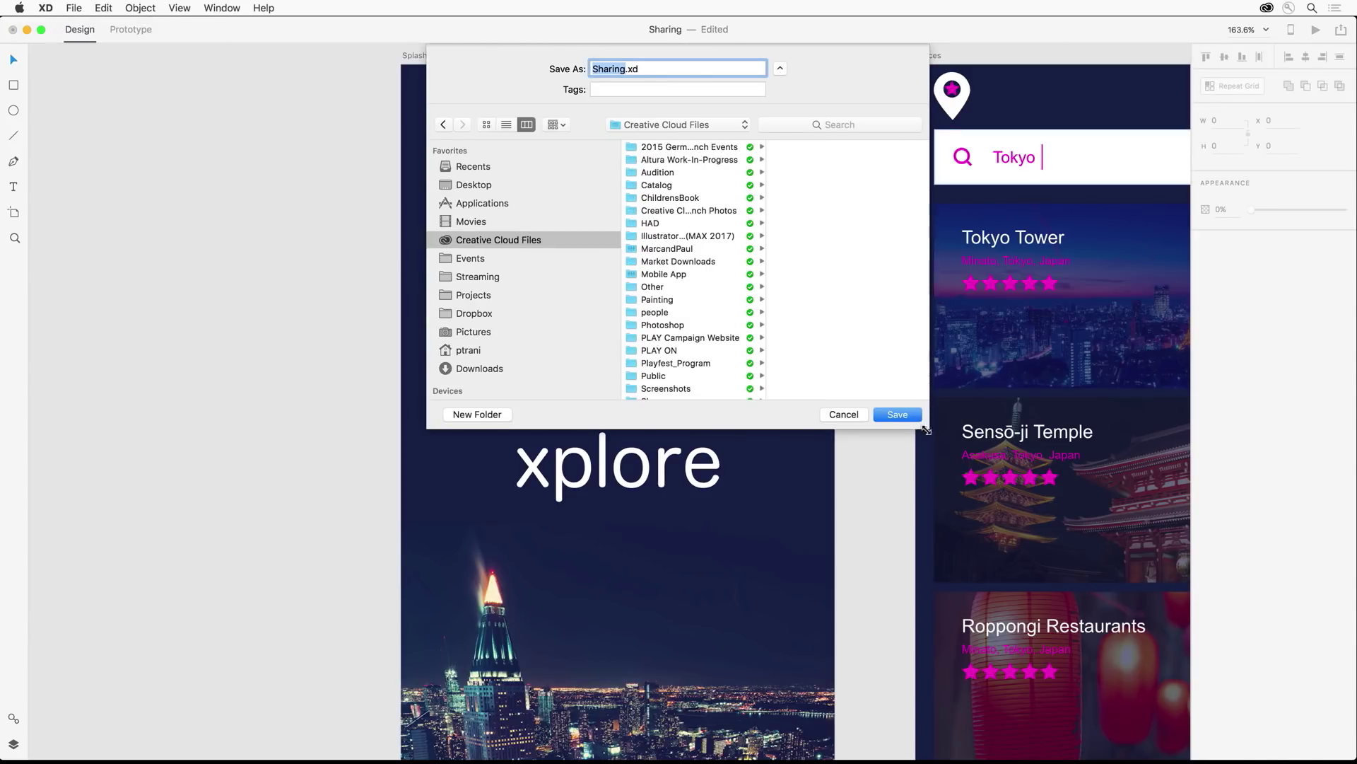
{"action": "left_click_drag", "start_coordinate": [919, 429], "coordinate": [977, 557]}
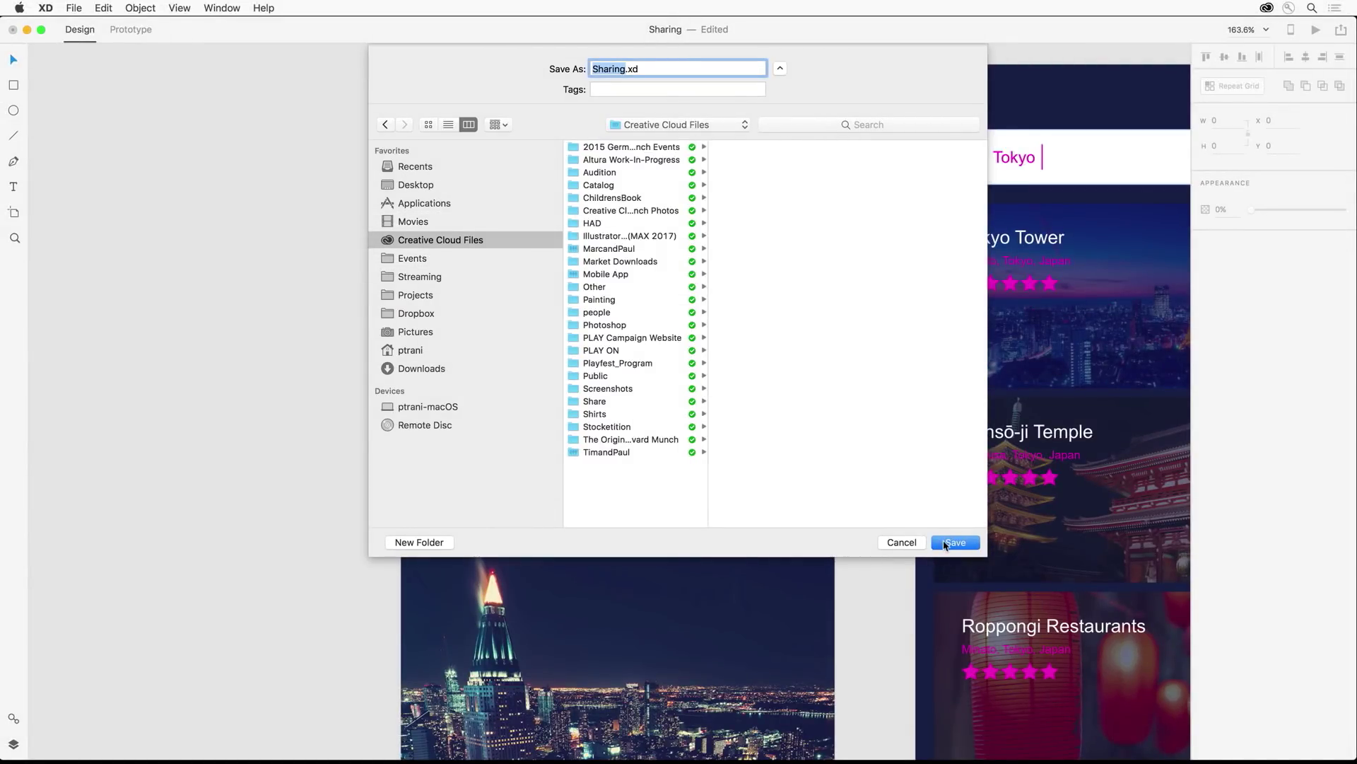
{"action": "left_click", "coordinate": [954, 543]}
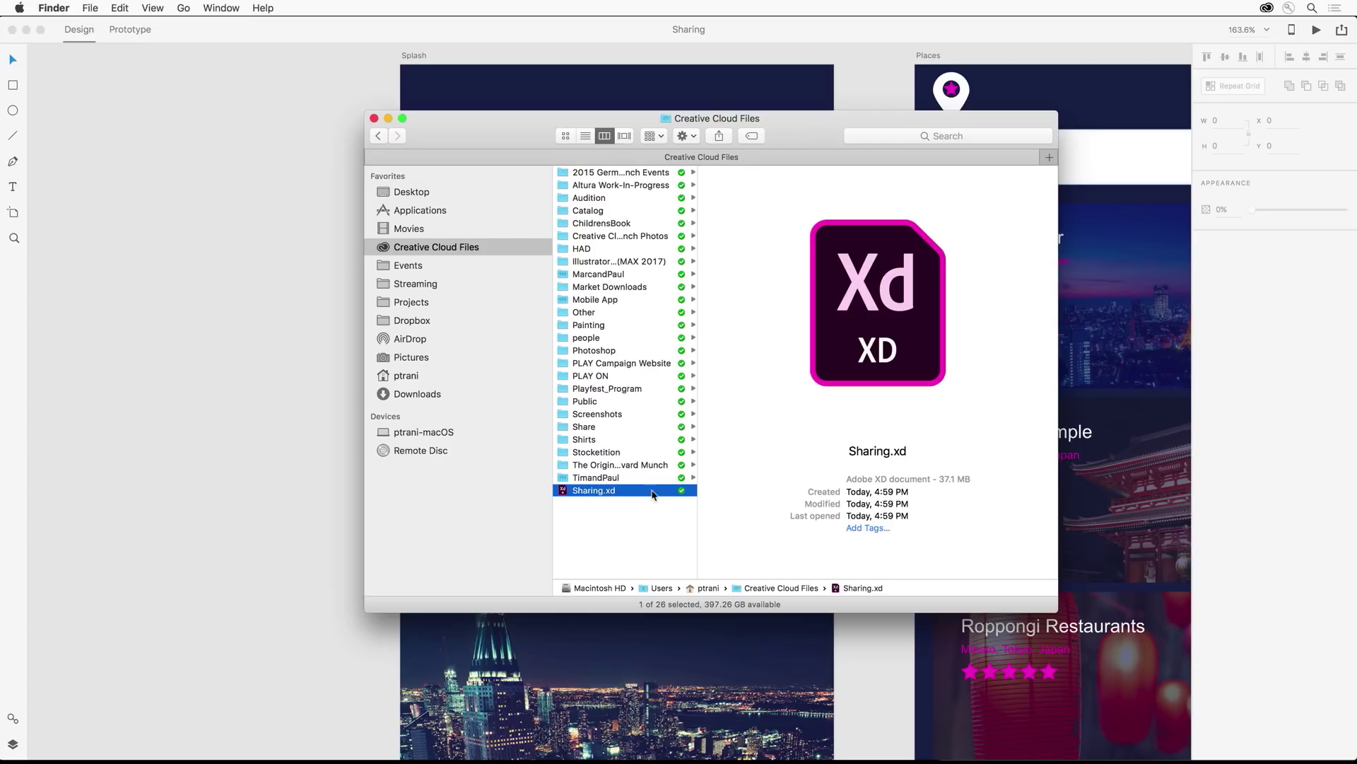
{"action": "left_click", "coordinate": [1324, 80]}
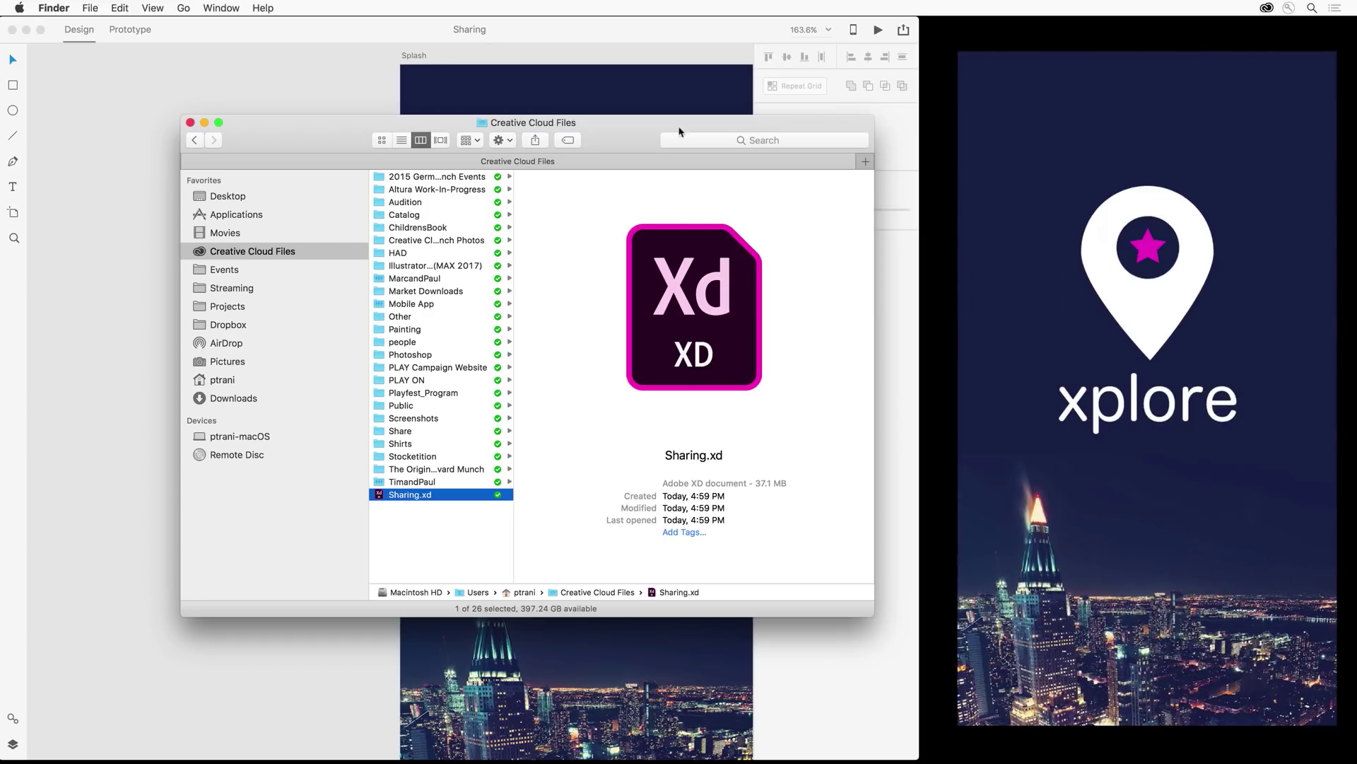
{"action": "left_click", "coordinate": [516, 69]}
{"action": "key", "text": "super+alt+f"}
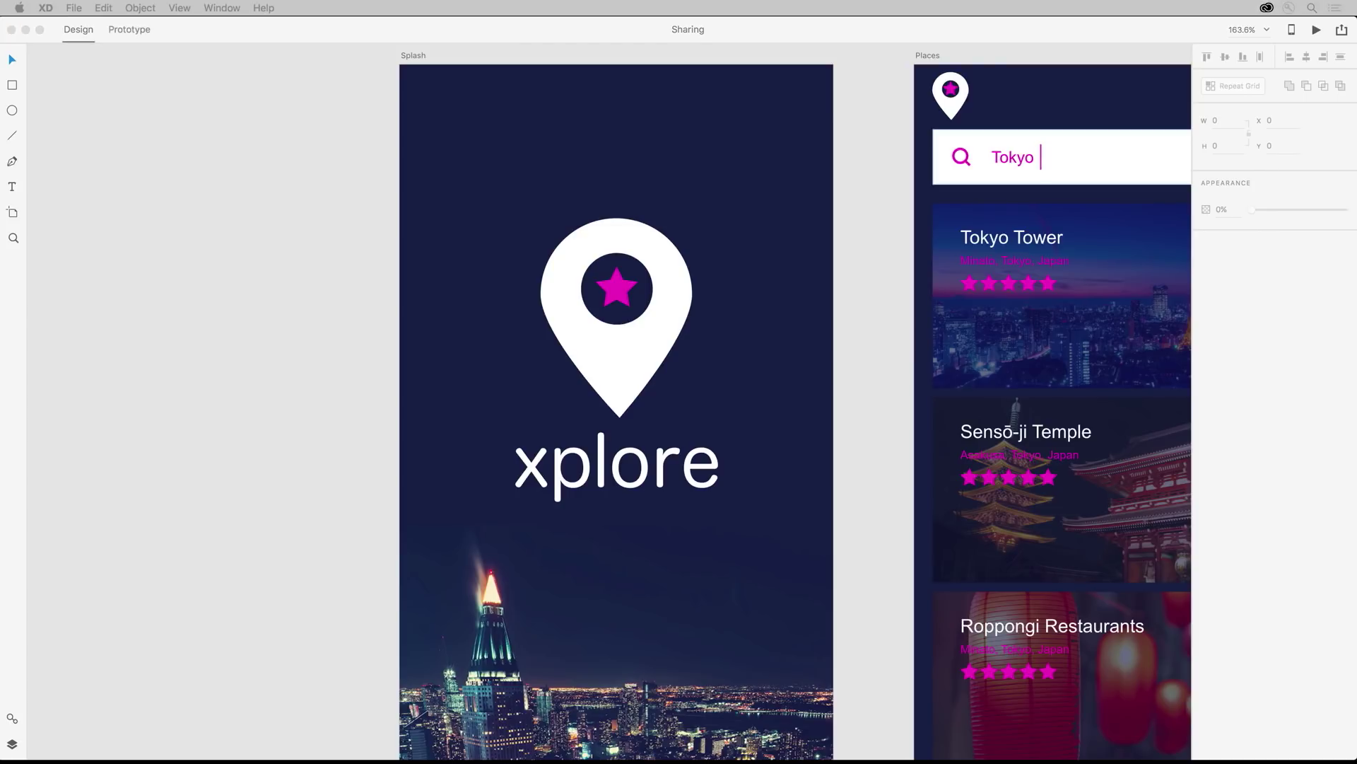
{"action": "left_click", "coordinate": [1075, 42]}
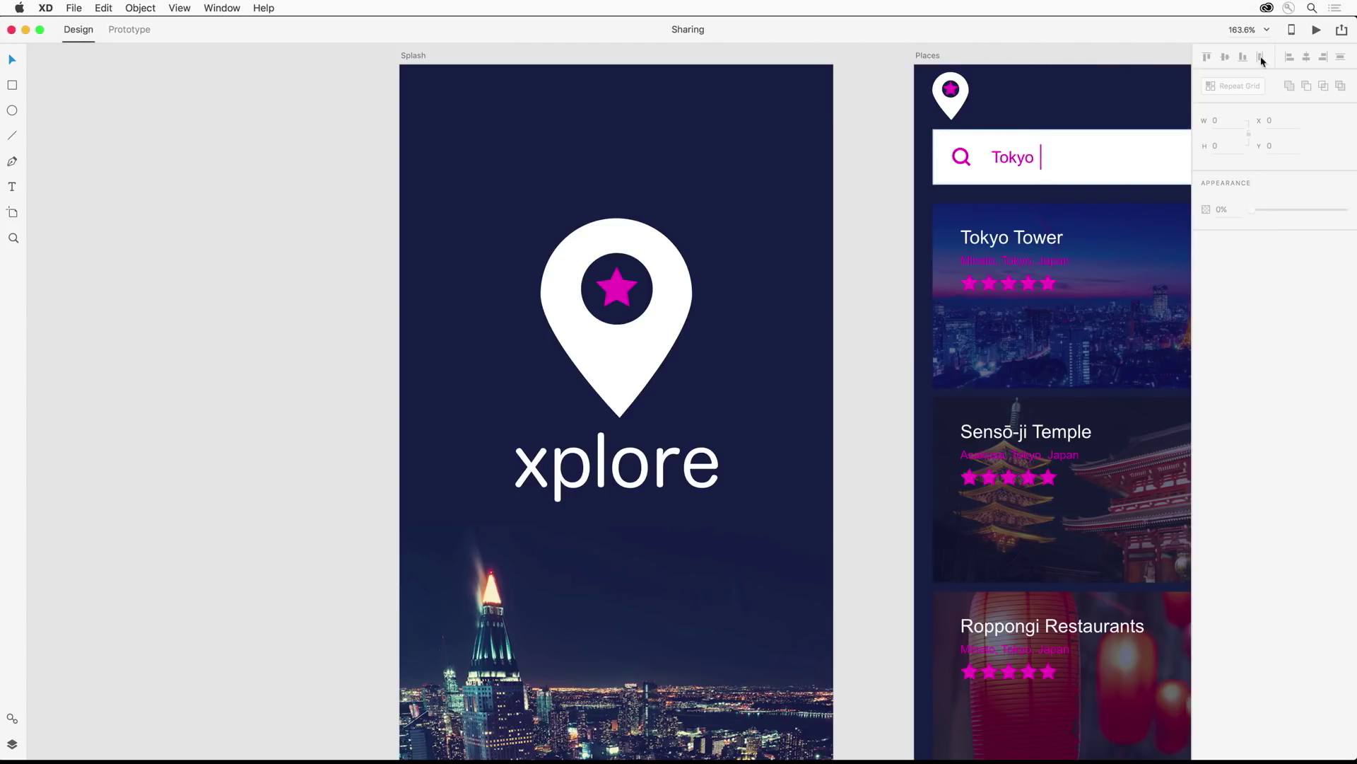
- Publish the design specs titled 'Xplore-Kit' as a public link
{"action": "left_click", "coordinate": [1341, 32]}
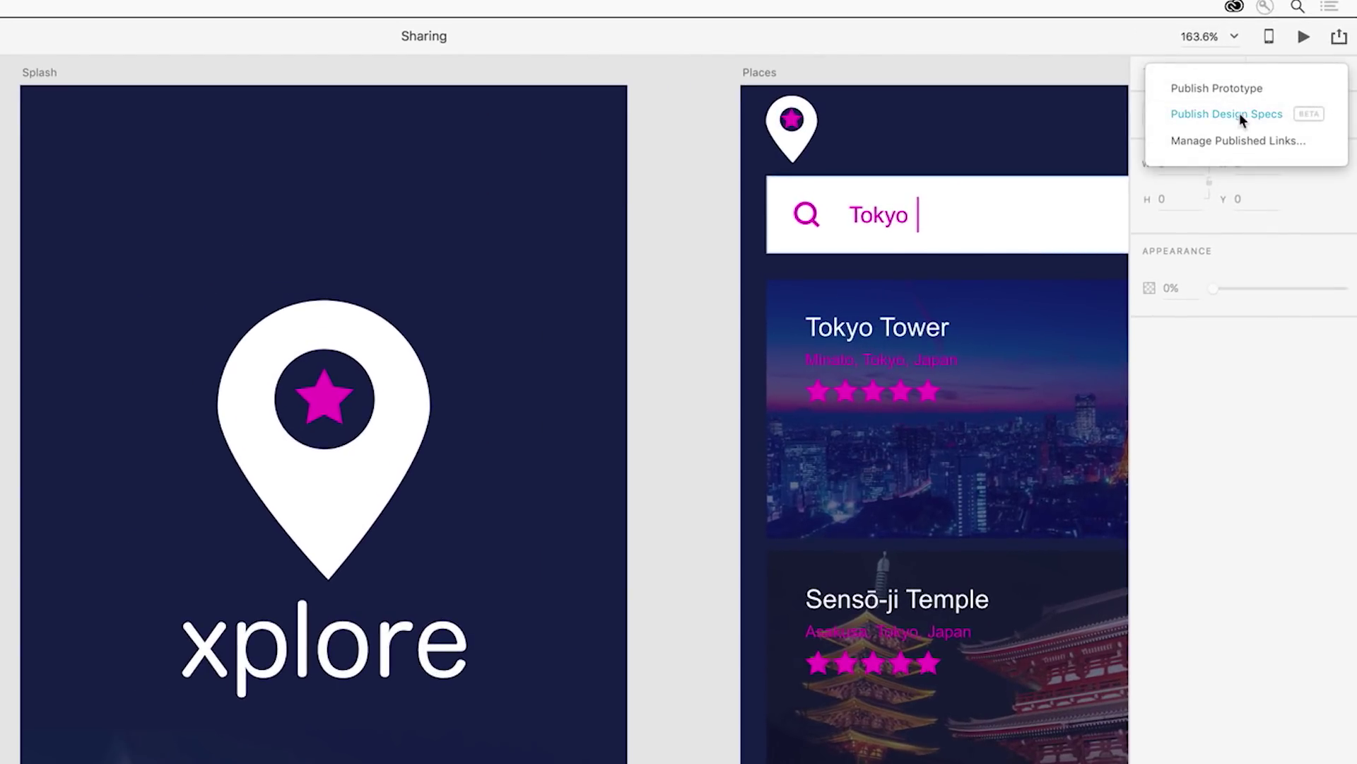
{"action": "left_click", "coordinate": [1240, 114]}
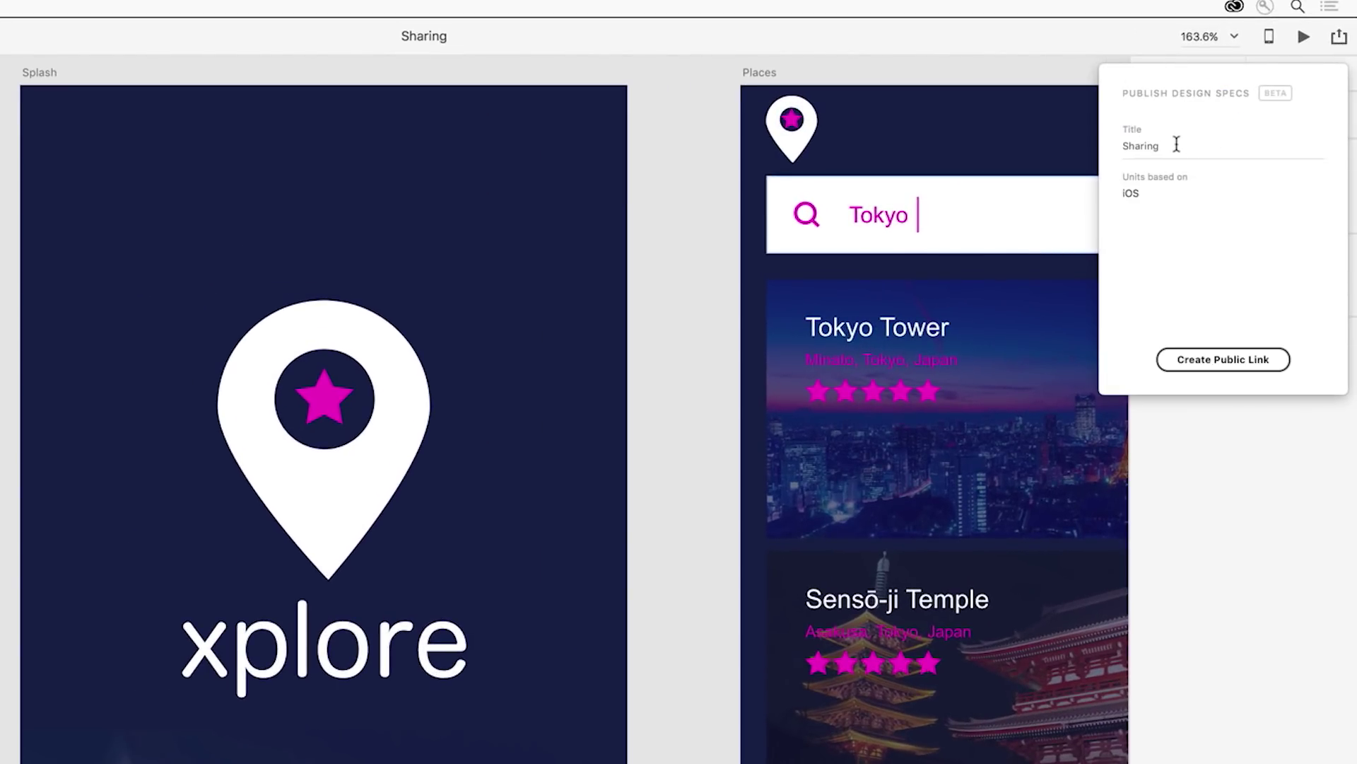
{"action": "left_click_drag", "start_coordinate": [1173, 143], "coordinate": [1013, 143]}
{"action": "type", "text": "Xplore-Kit"}
{"action": "left_click", "coordinate": [1197, 358]}
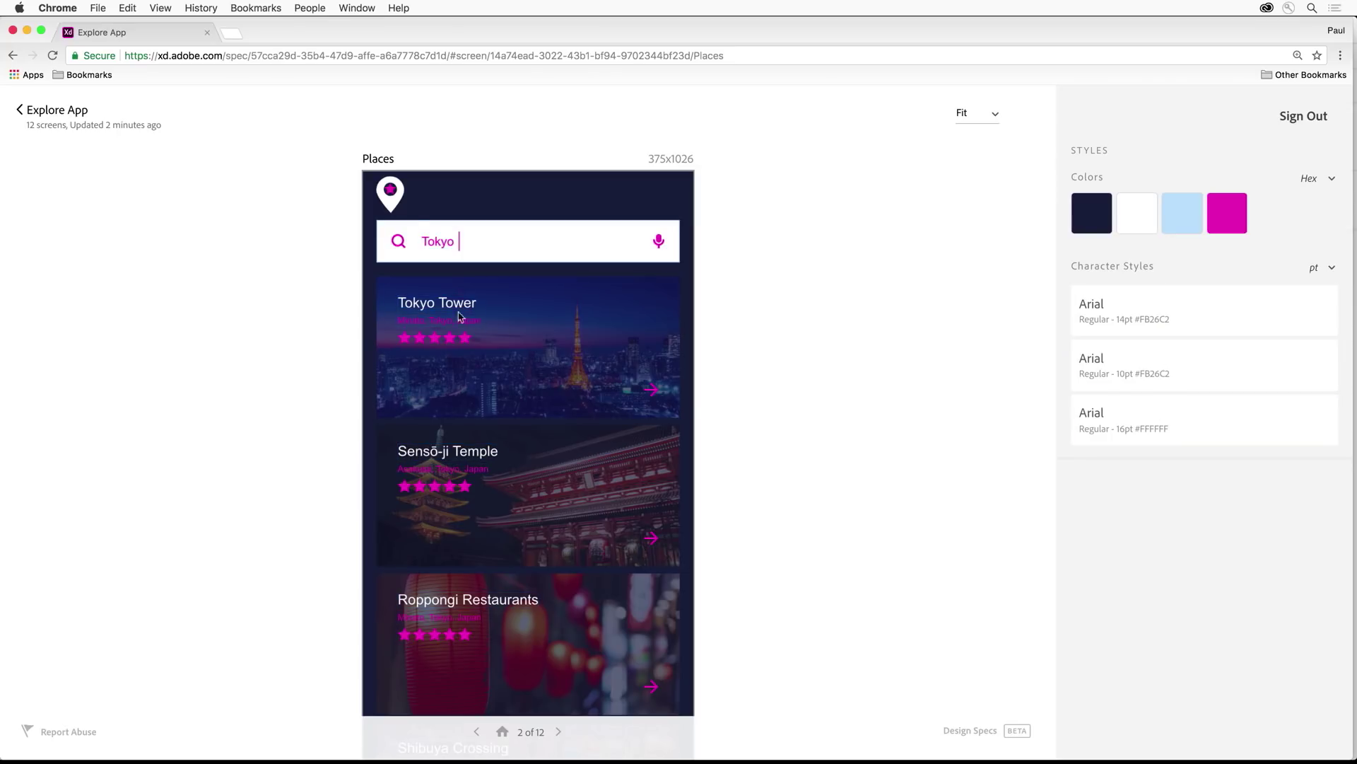
- Inspect the Tokyo Tower title and pin icon specs, review all 12 screens, then return to XD
{"action": "left_click", "coordinate": [453, 308]}
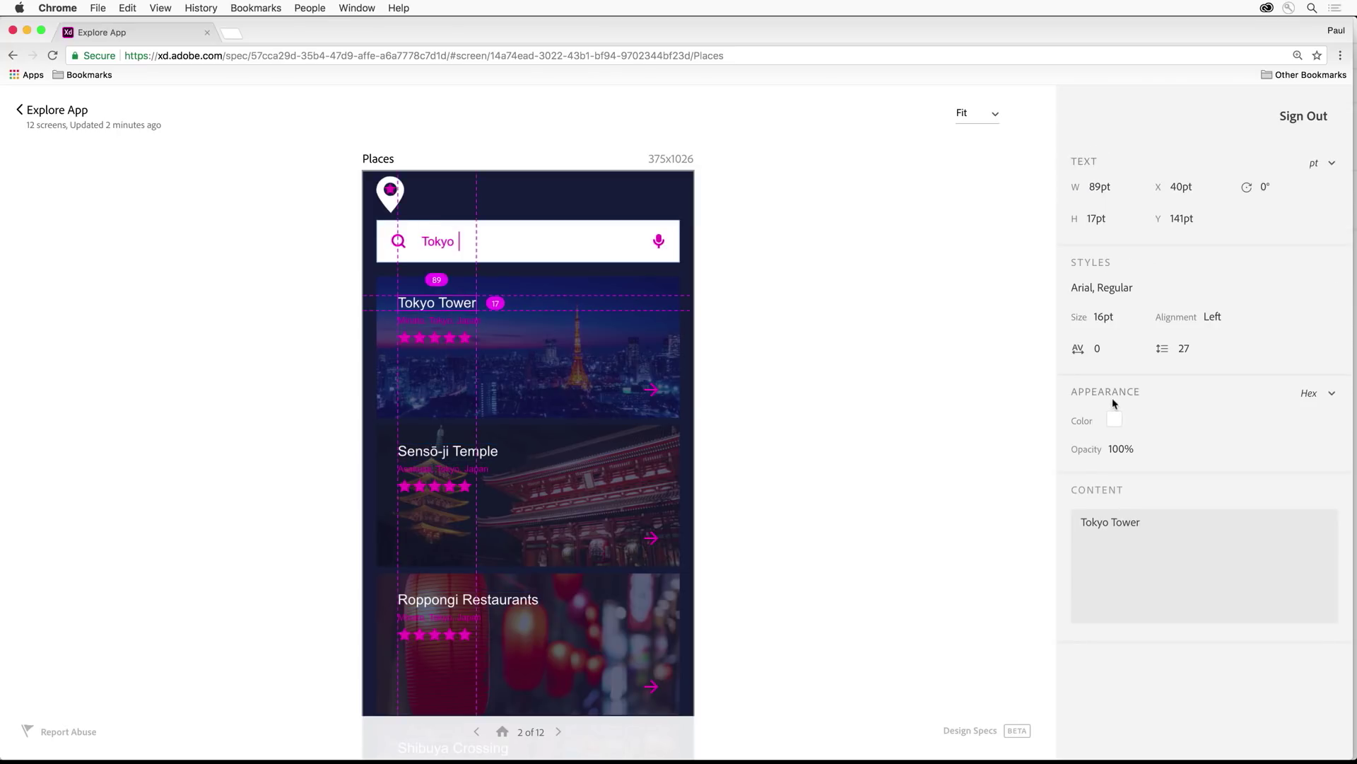
{"action": "left_click", "coordinate": [391, 203]}
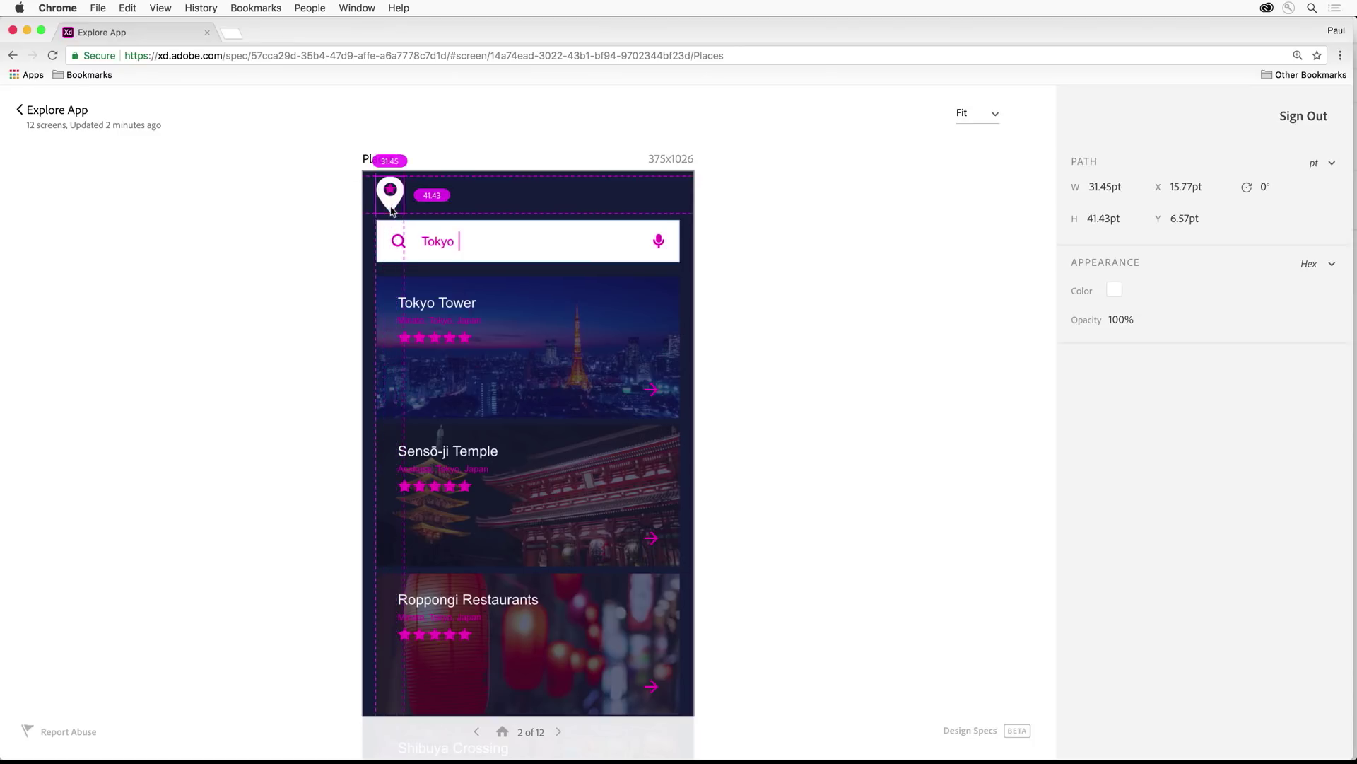
{"action": "left_click", "coordinate": [20, 109]}
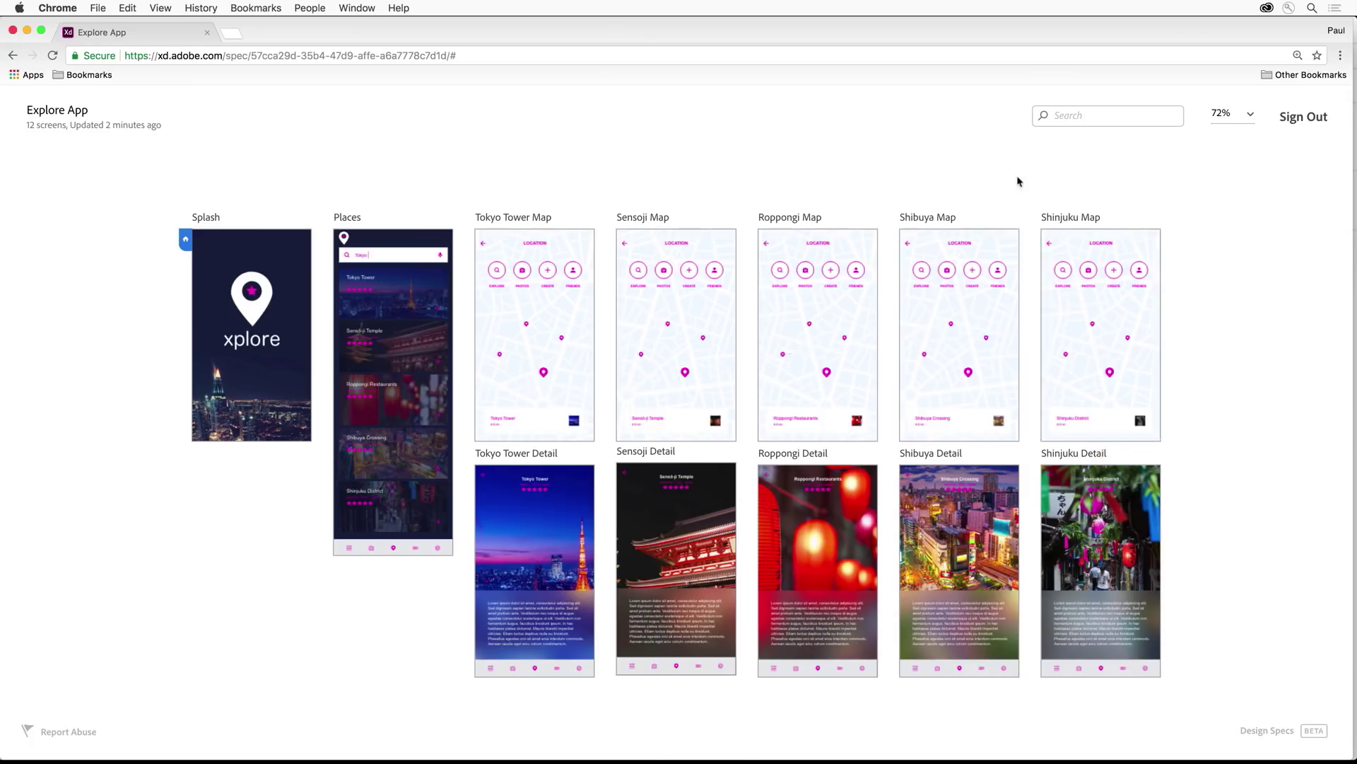
{"action": "left_click", "coordinate": [13, 31]}
{"action": "left_click", "coordinate": [247, 145]}
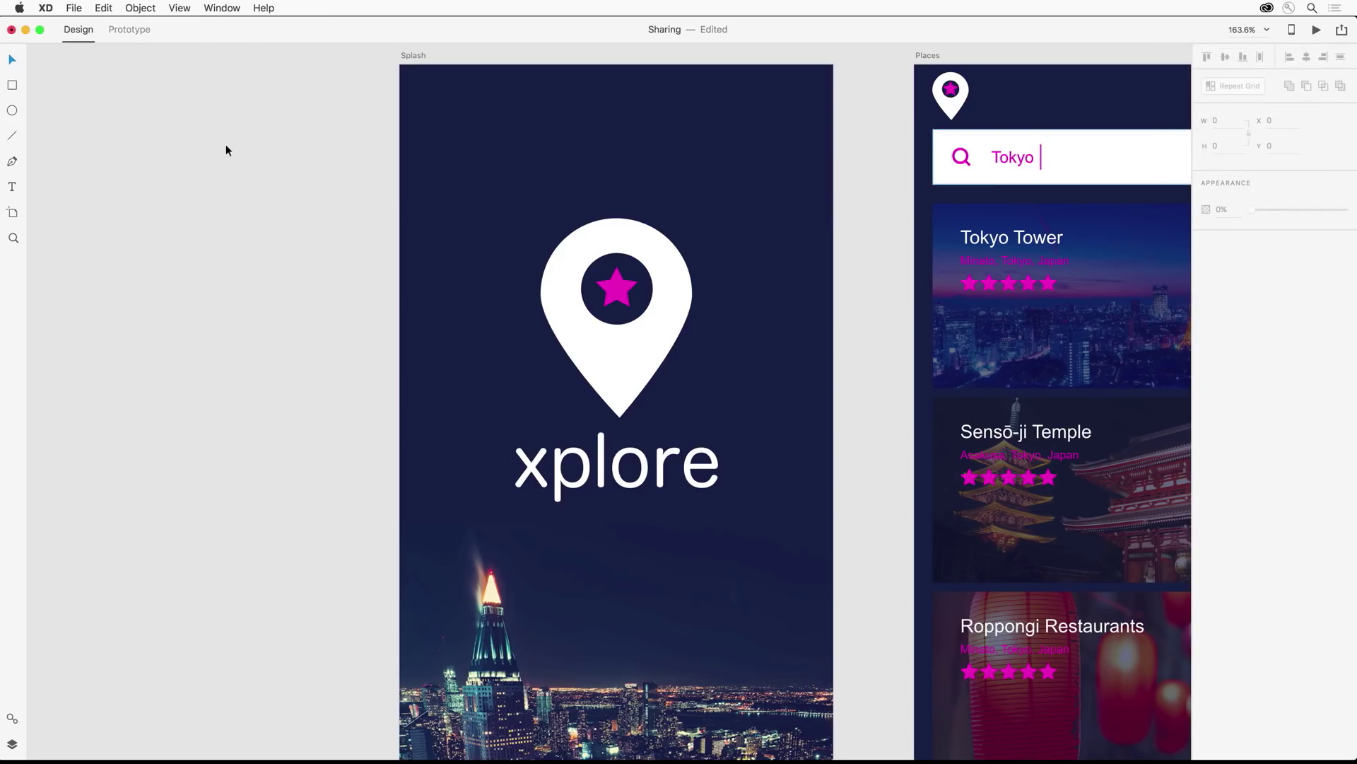
{"action": "scroll", "coordinate": [227, 150], "scroll_direction": "right", "scroll_amount": 1}
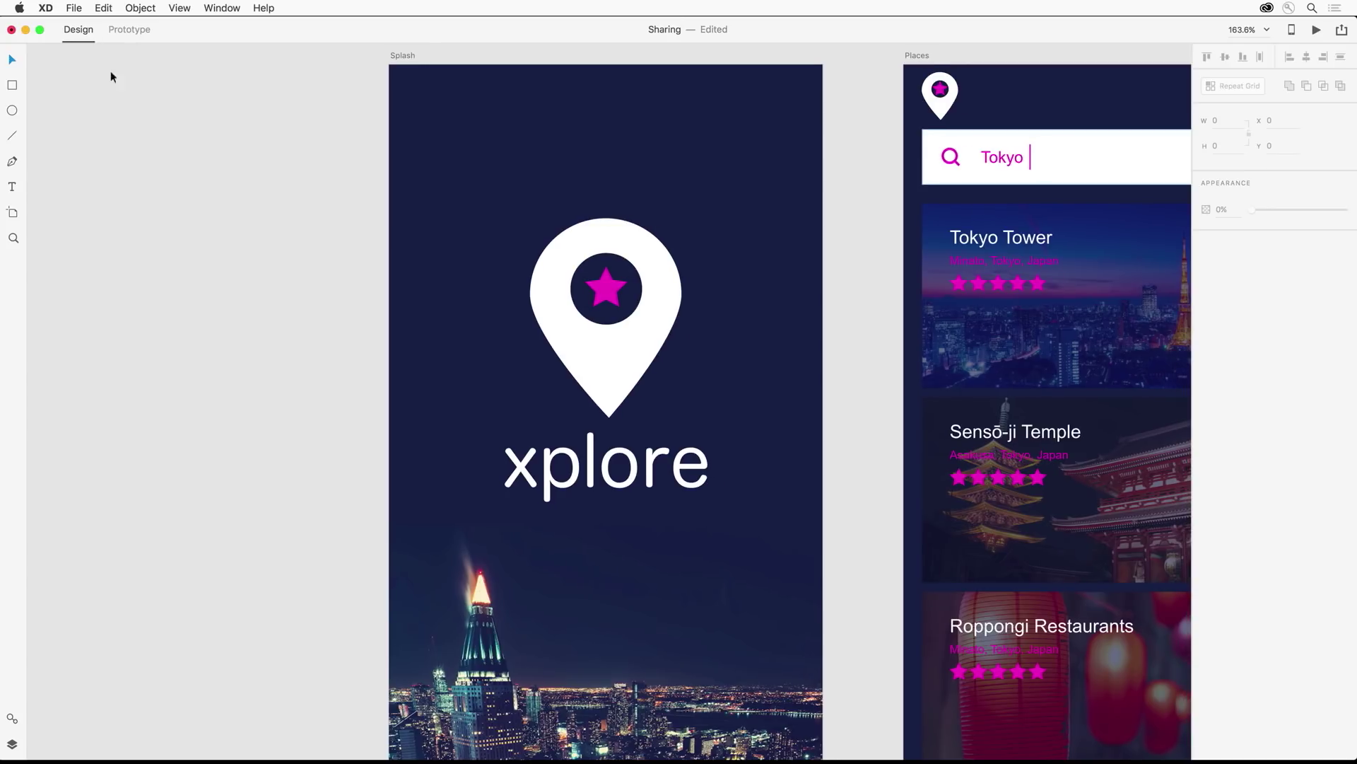
{"action": "left_click", "coordinate": [73, 11]}
{"action": "mouse_move", "coordinate": [92, 64]}
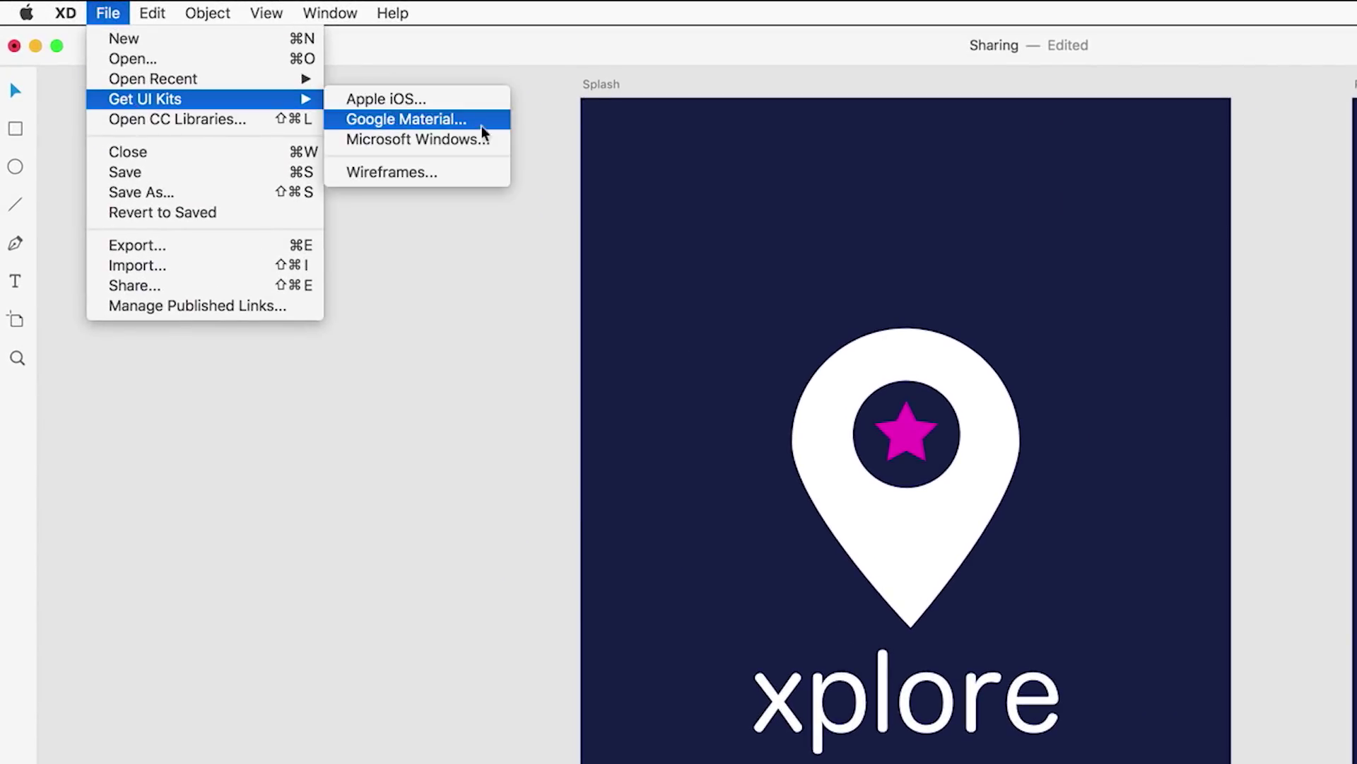
{"action": "left_click", "coordinate": [399, 45]}
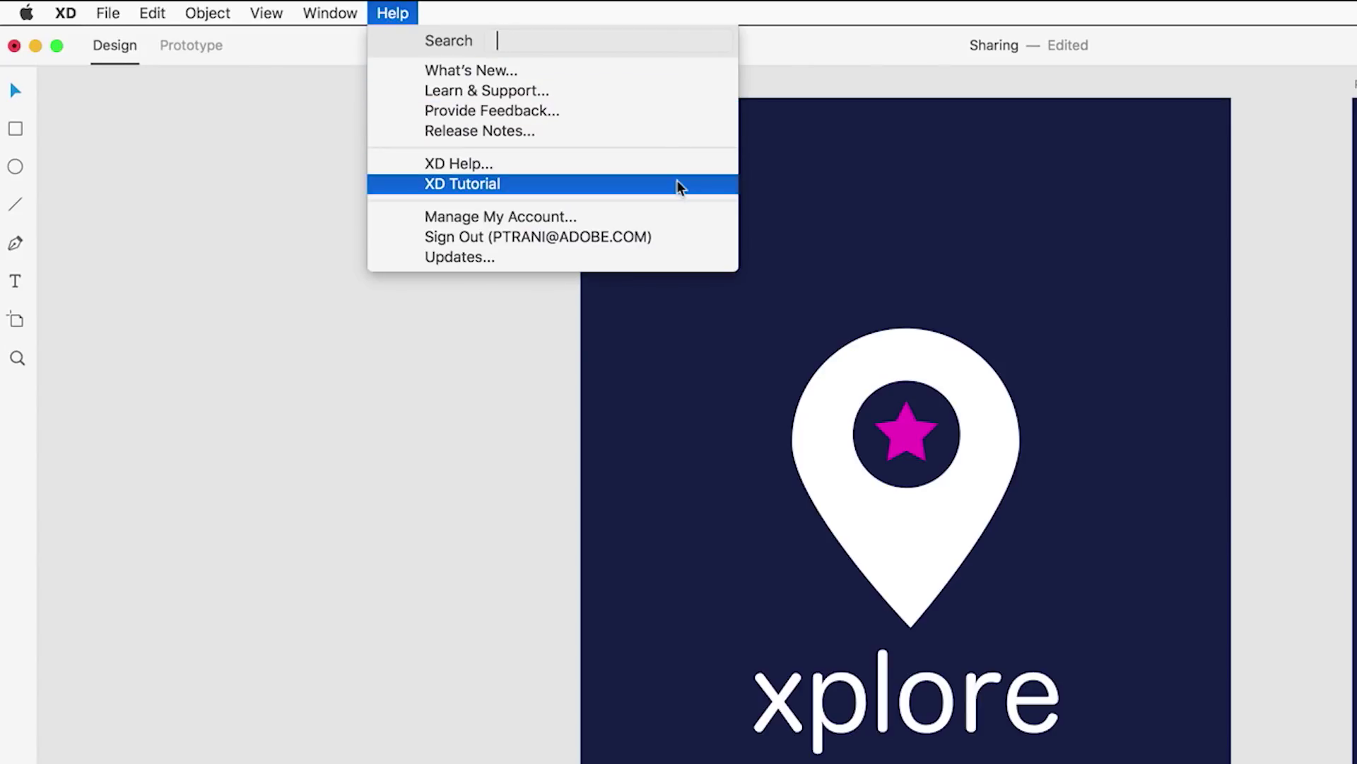
{"action": "left_click", "coordinate": [413, 412]}
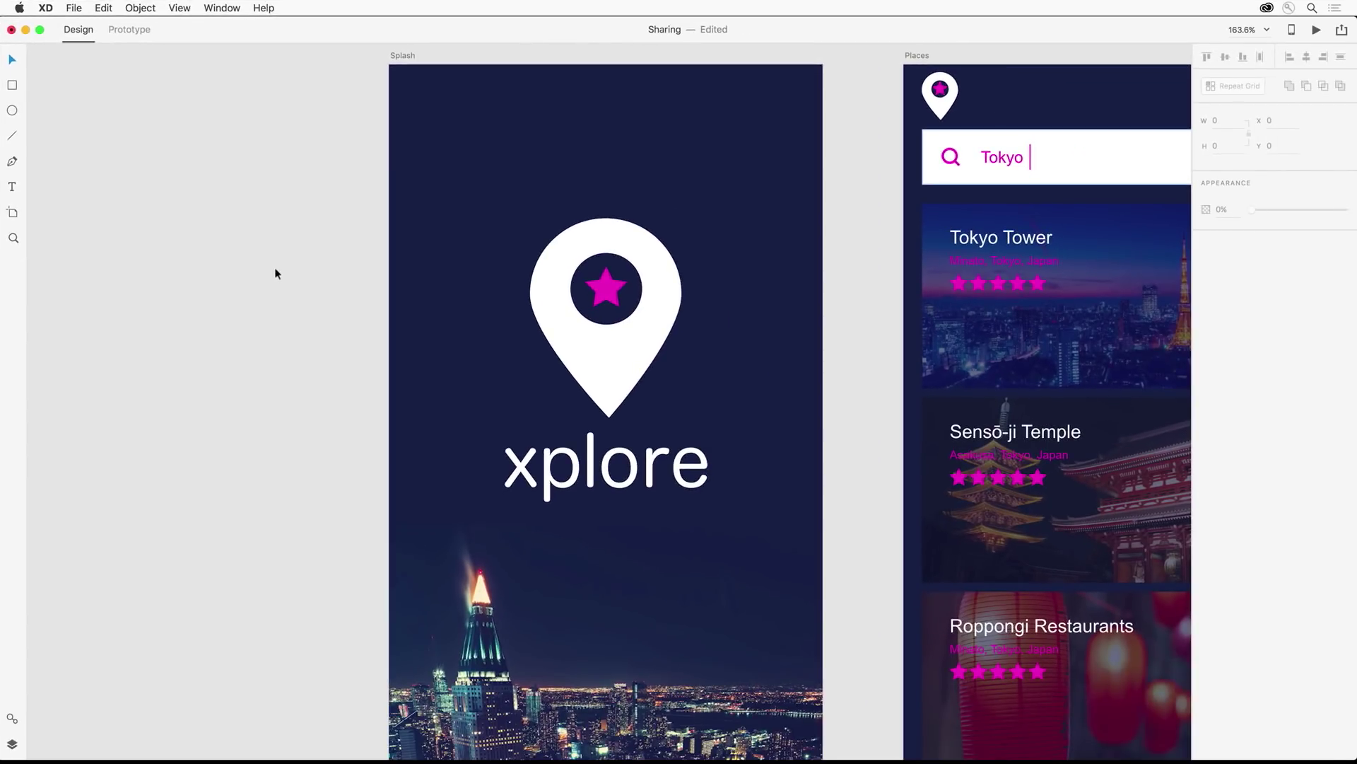